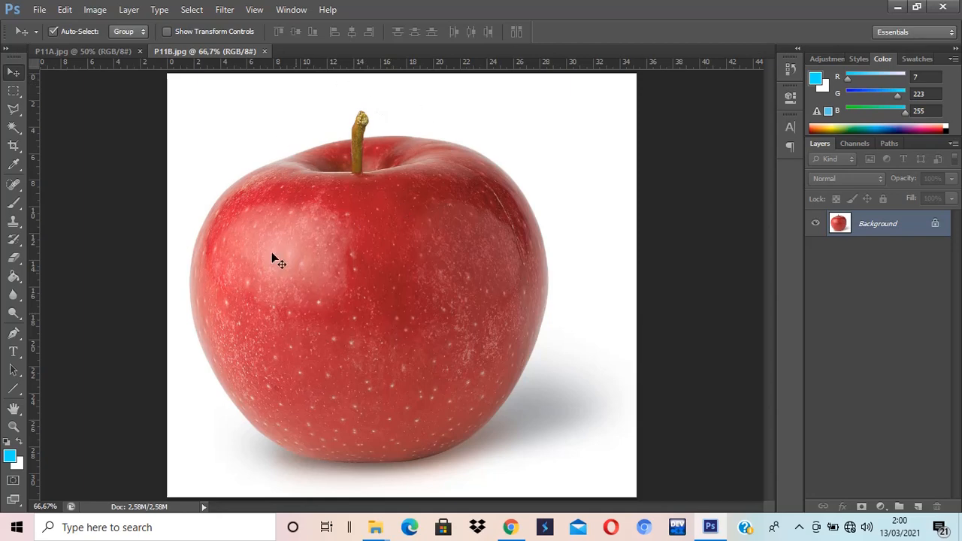
Step: Duplicate the apple image's Background layer and rename the copy APEL
{"action": "left_click", "coordinate": [107, 52]}
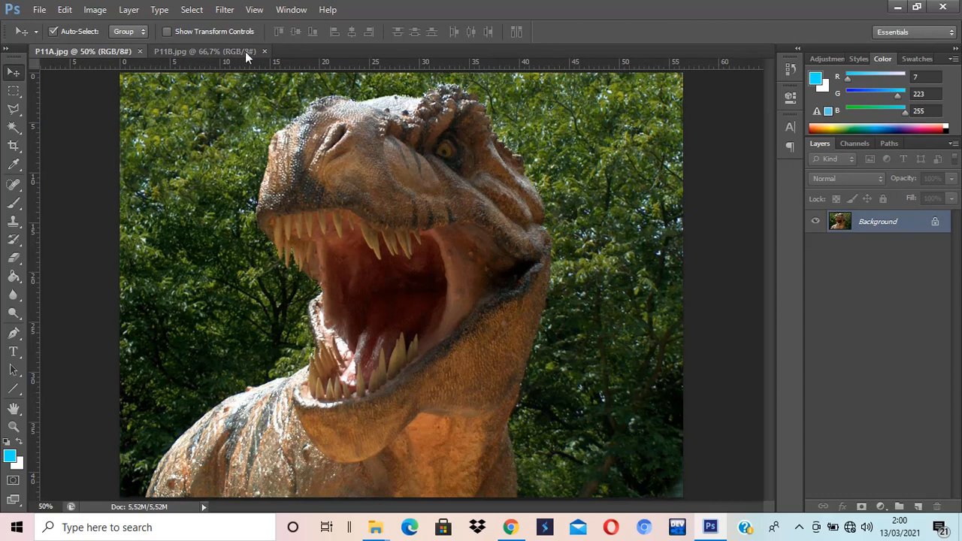
{"action": "left_click", "coordinate": [208, 51]}
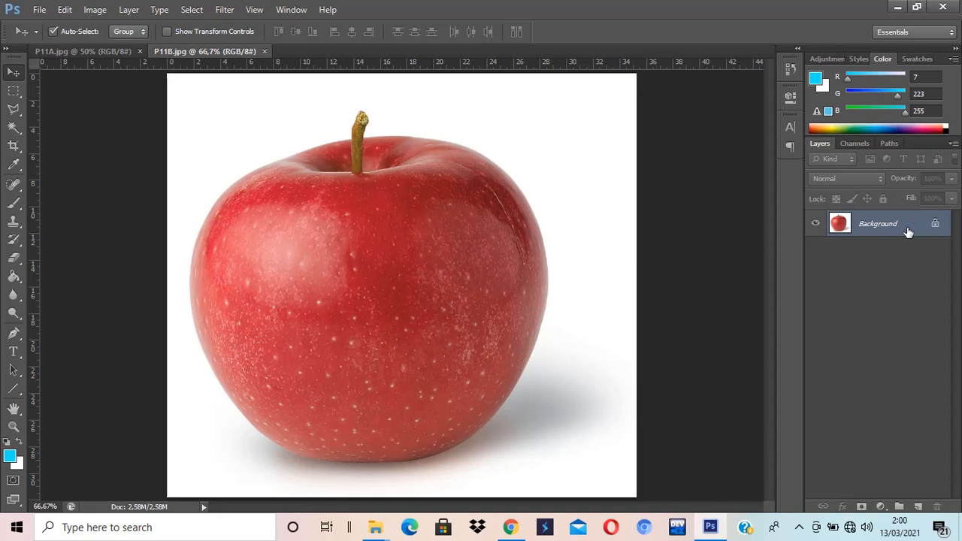
{"action": "key", "text": "ctrl+j"}
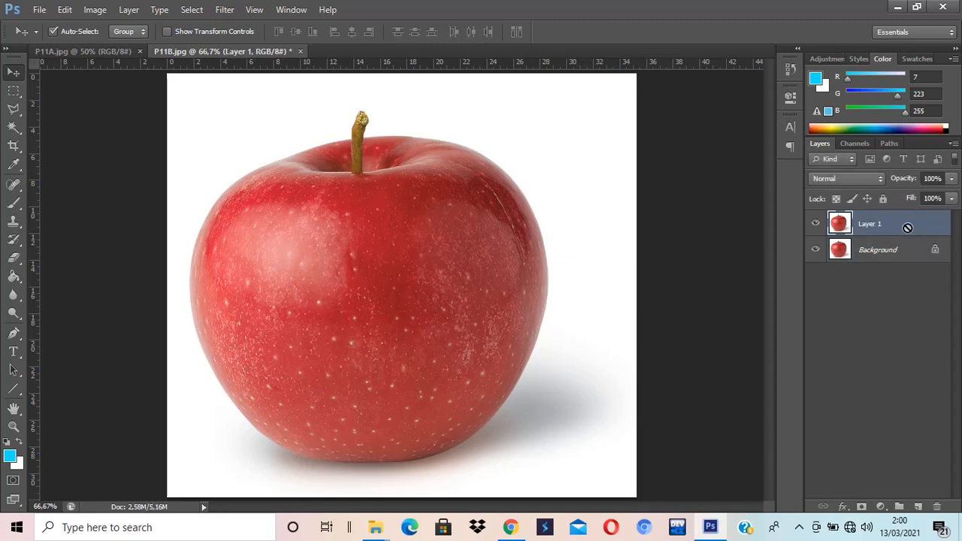
{"action": "double_click", "coordinate": [869, 228]}
{"action": "type", "text": "APPL"}
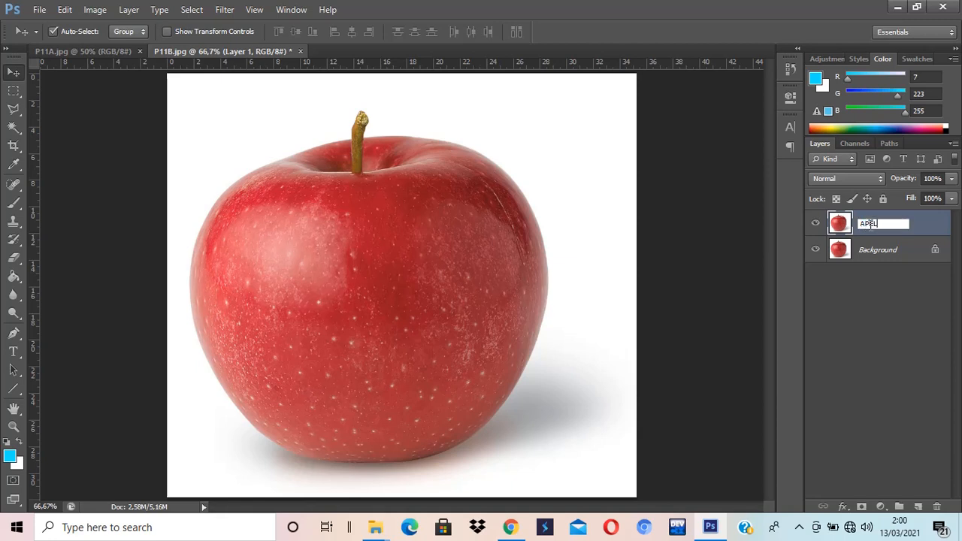
{"action": "key", "text": "Return"}
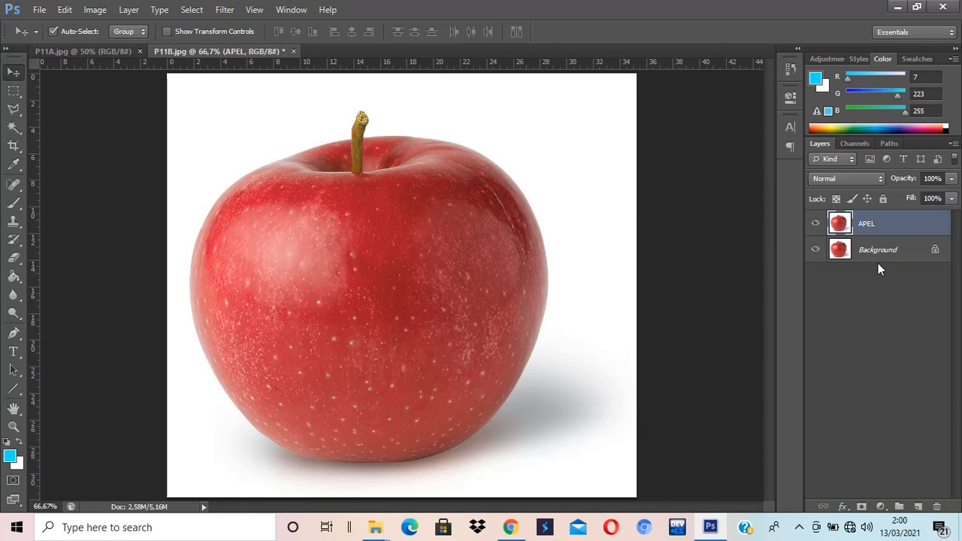
Step: Add a new empty layer directly above the Background and fill it with the white background colour
{"action": "left_click", "coordinate": [878, 256]}
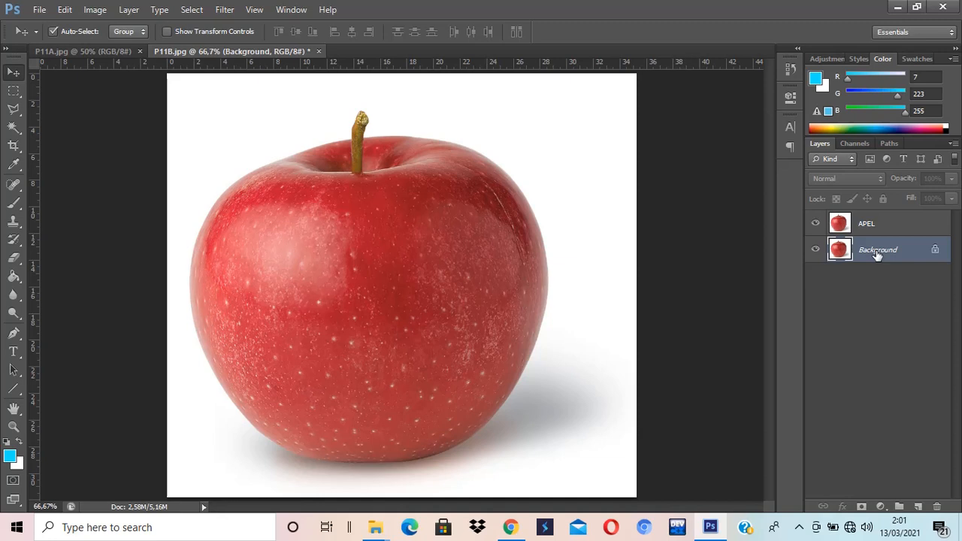
{"action": "key", "text": "ctrl+shift+n"}
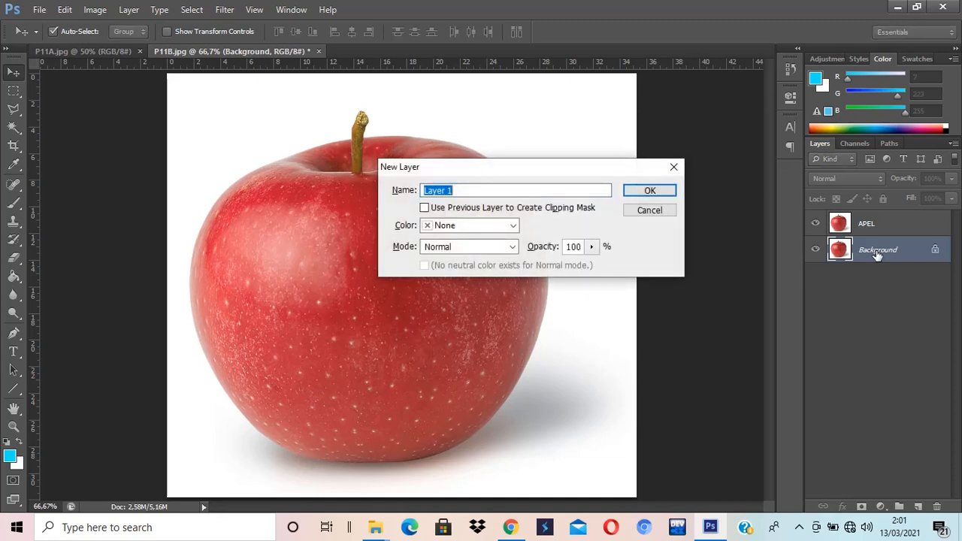
{"action": "key", "text": "Return"}
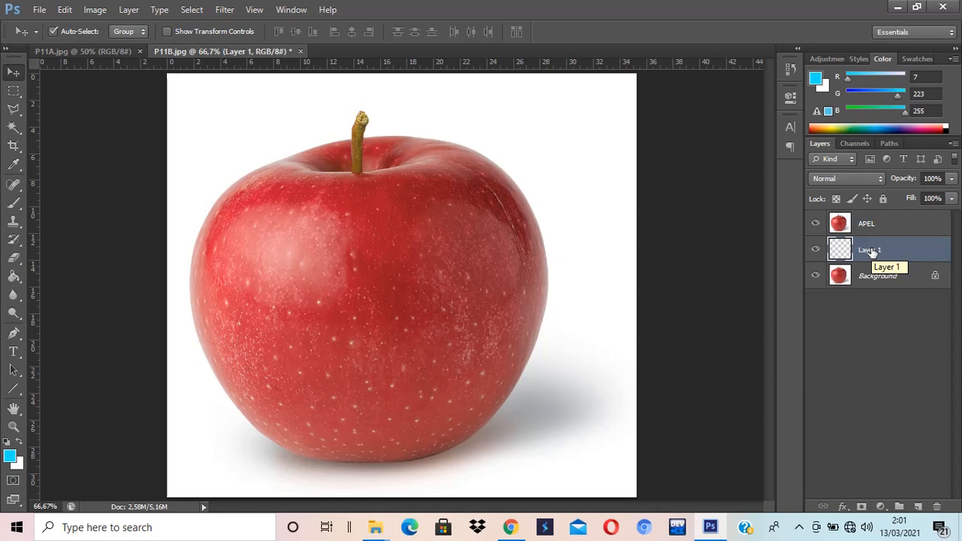
{"action": "key", "text": "ctrl+BackSpace"}
Step: Hide the Background layer, briefly toggling the APEL and white layers to check the white fill
{"action": "left_click", "coordinate": [816, 276]}
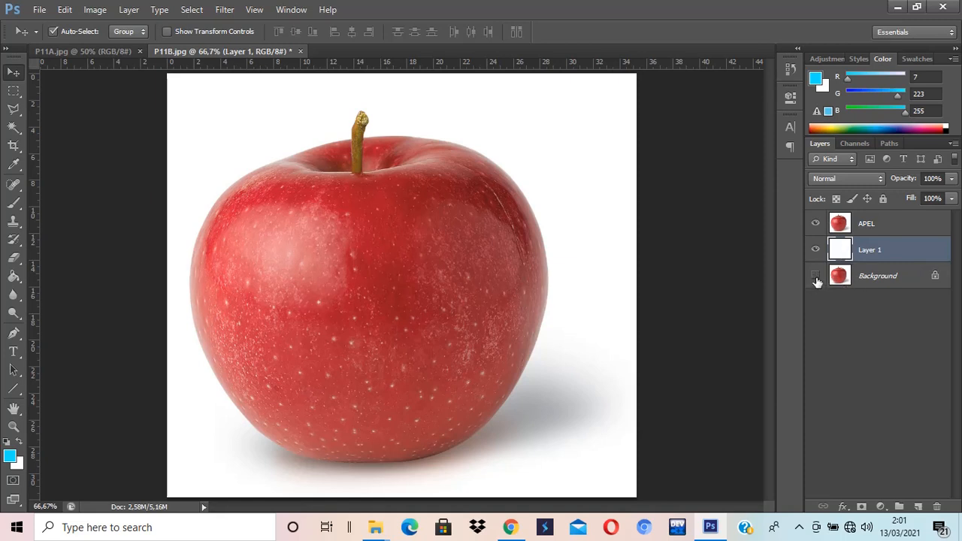
{"action": "left_click", "coordinate": [816, 224]}
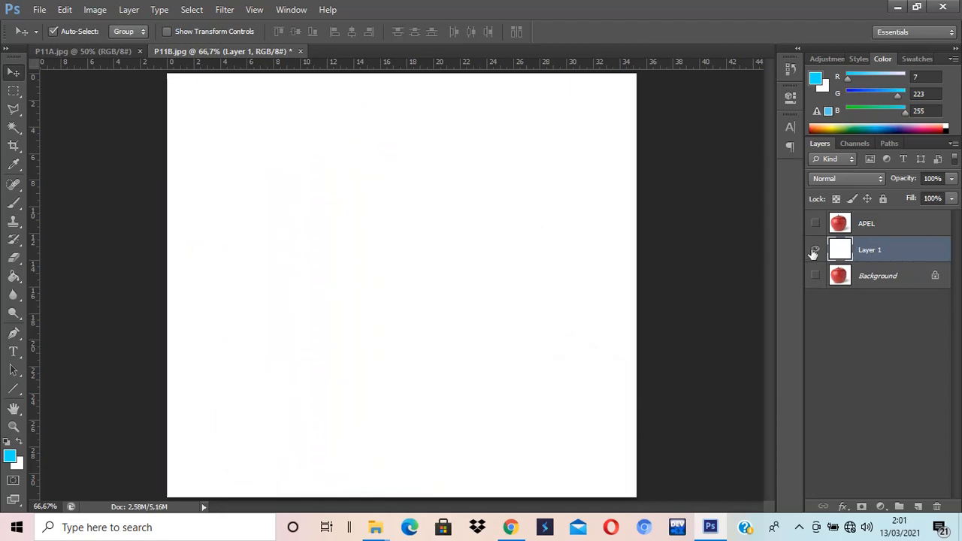
{"action": "left_click", "coordinate": [816, 249]}
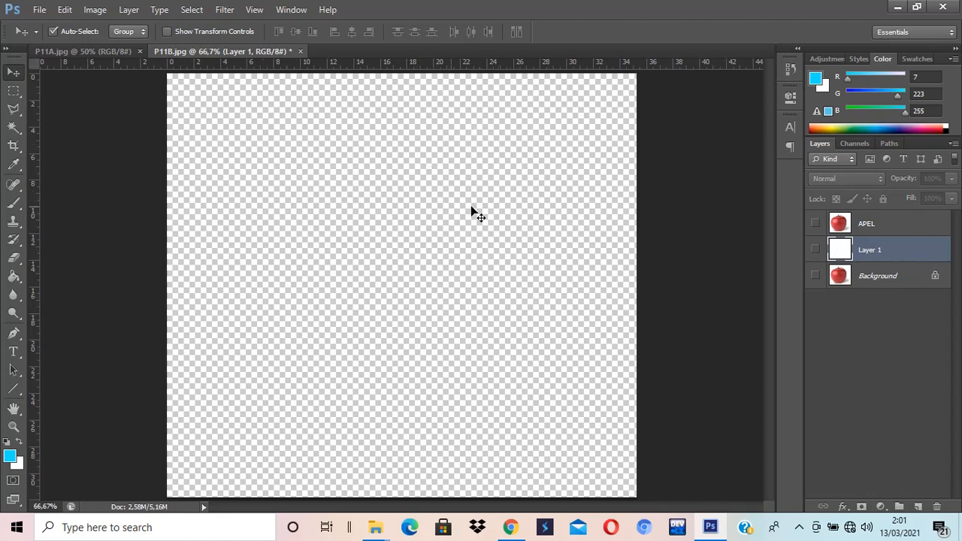
{"action": "left_click", "coordinate": [816, 249]}
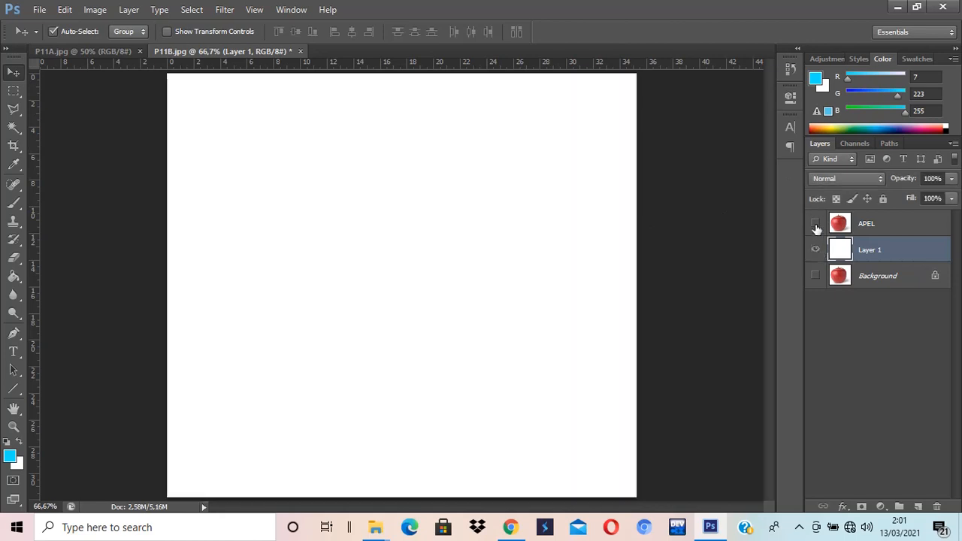
{"action": "left_click", "coordinate": [815, 223]}
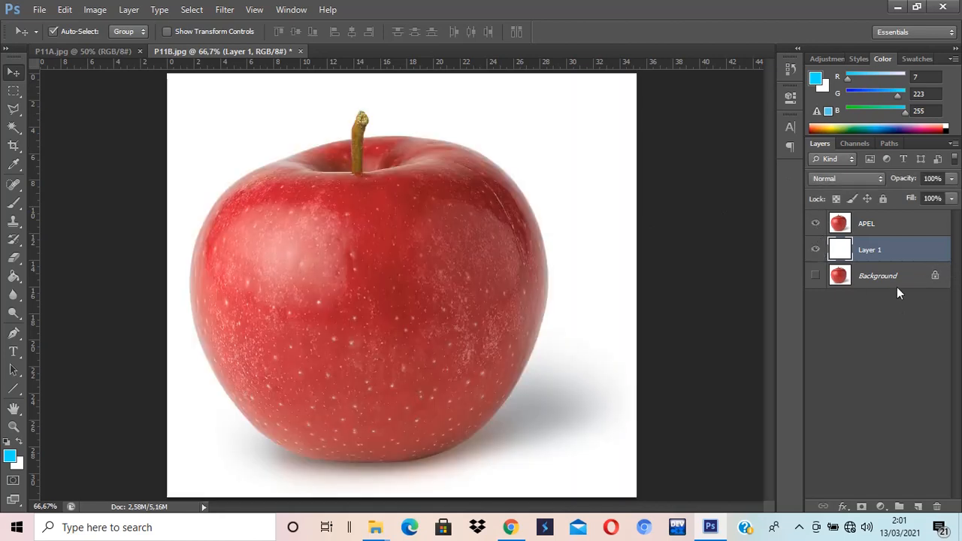
Step: With APEL selected, draw an elliptical selection around the dinosaur's open mouth in the P11A image
{"action": "left_click", "coordinate": [878, 234]}
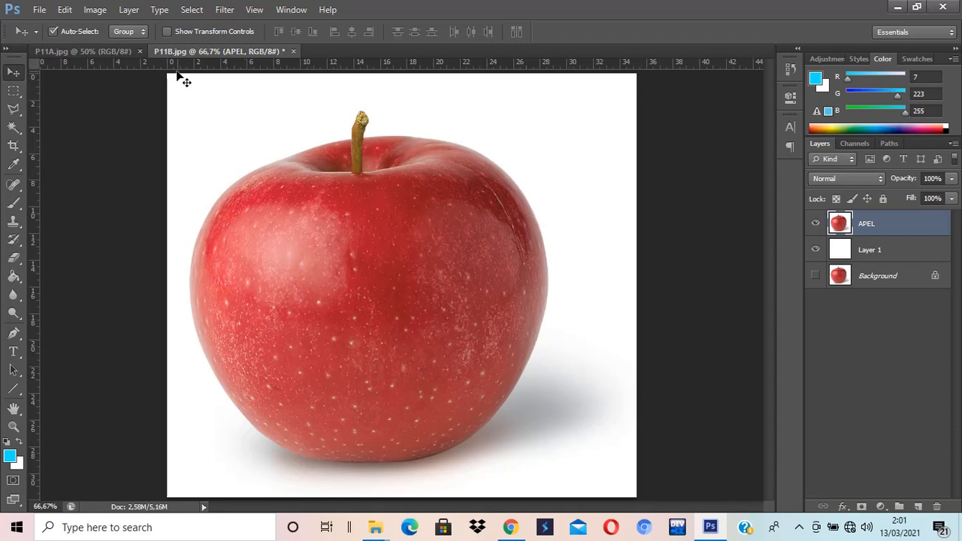
{"action": "left_click", "coordinate": [94, 52]}
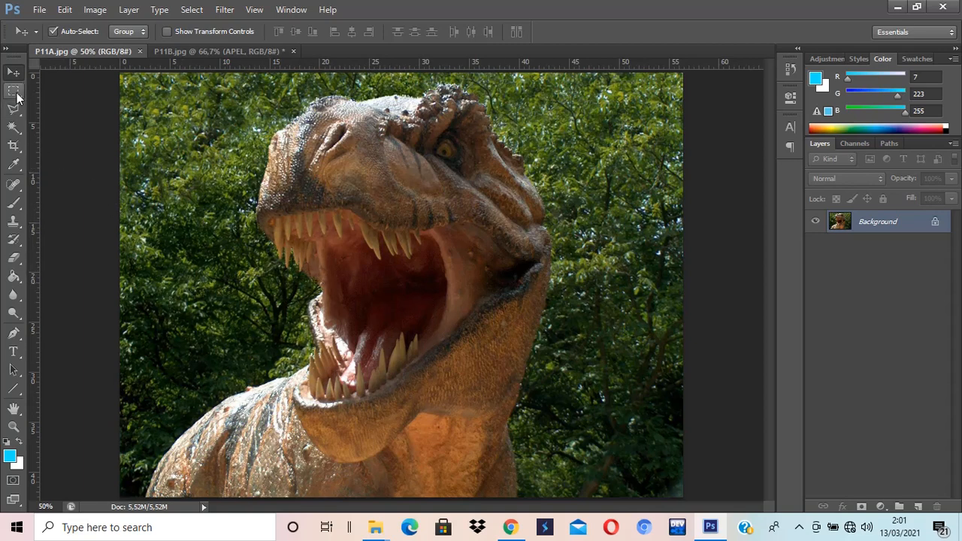
{"action": "left_click_drag", "start_coordinate": [14, 91], "coordinate": [75, 107]}
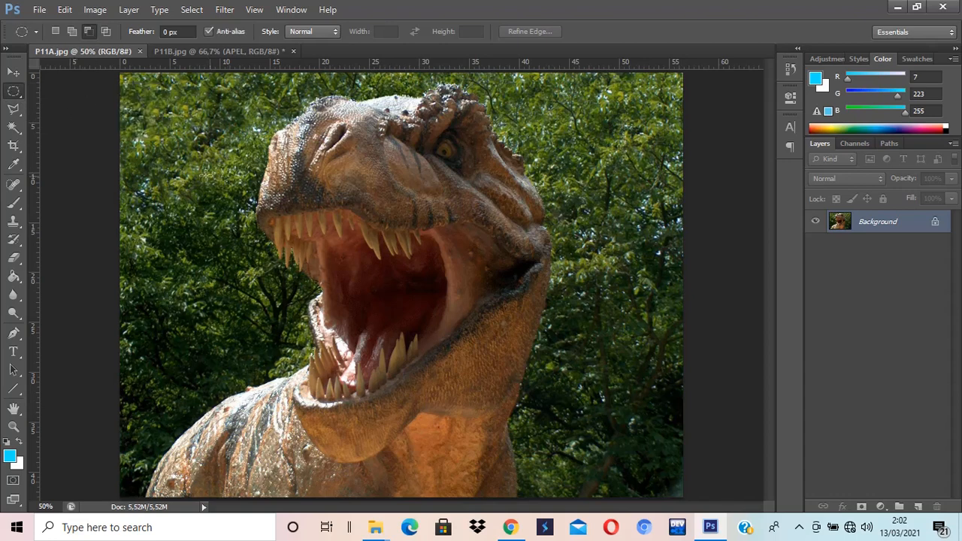
{"action": "left_click_drag", "start_coordinate": [183, 156], "coordinate": [589, 430]}
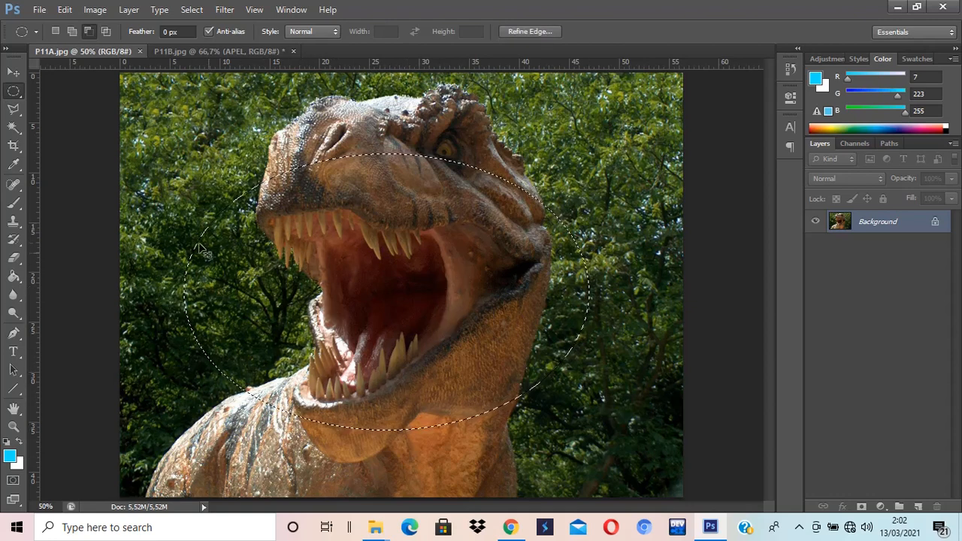
{"action": "key", "text": "ctrl+d"}
{"action": "left_click_drag", "start_coordinate": [177, 194], "coordinate": [571, 444]}
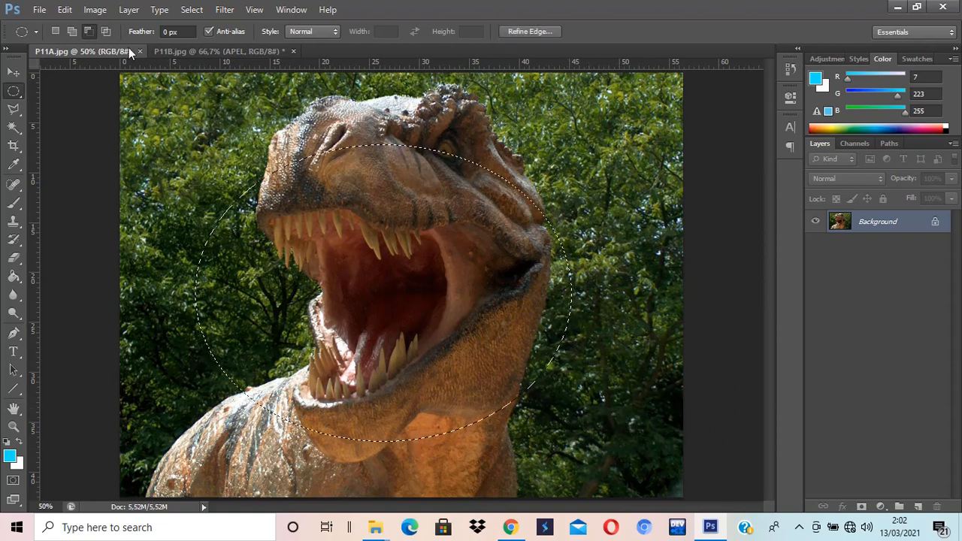
Step: Move the selected dinosaur mouth into the apple document as a new layer and position it over the apple
{"action": "left_click_drag", "start_coordinate": [129, 47], "coordinate": [539, 127]}
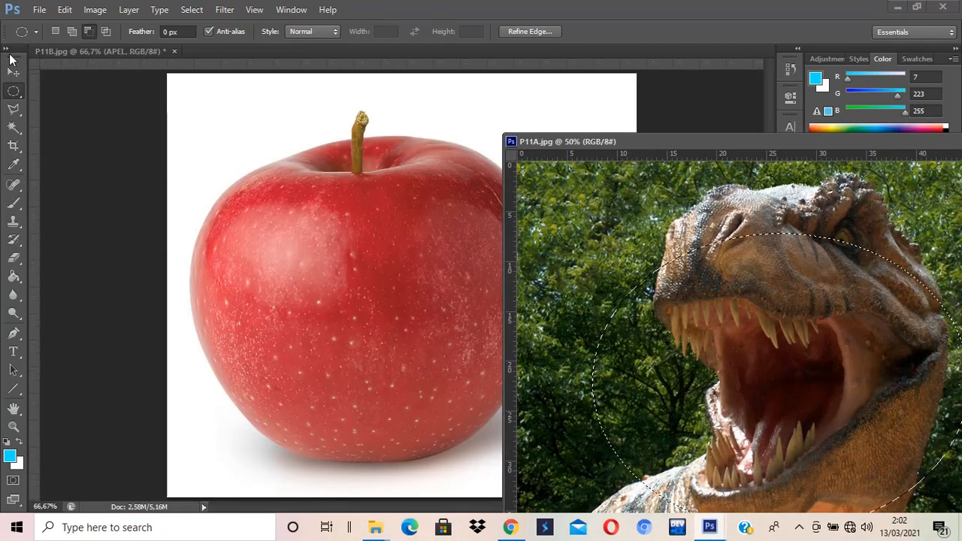
{"action": "left_click", "coordinate": [14, 72]}
{"action": "left_click_drag", "start_coordinate": [713, 336], "coordinate": [449, 306]}
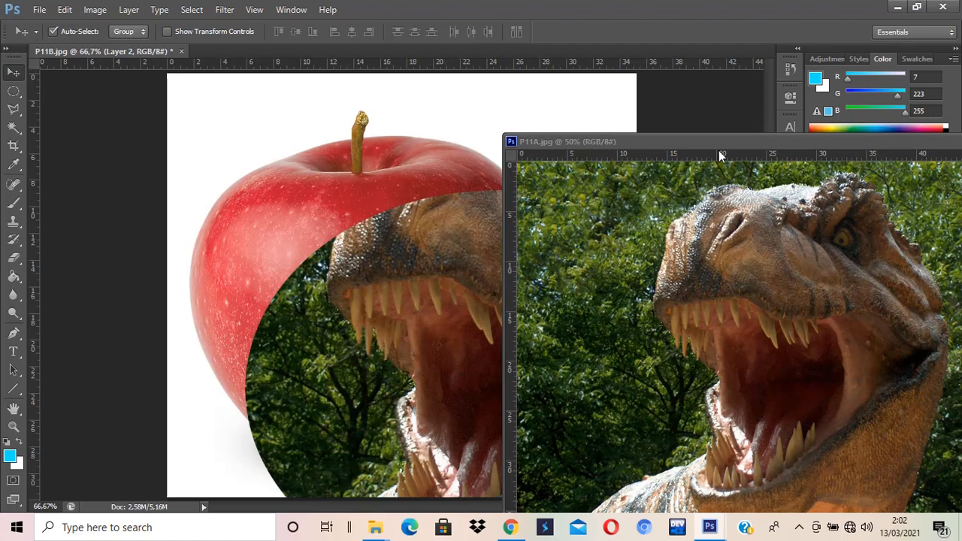
{"action": "left_click_drag", "start_coordinate": [722, 138], "coordinate": [483, 165]}
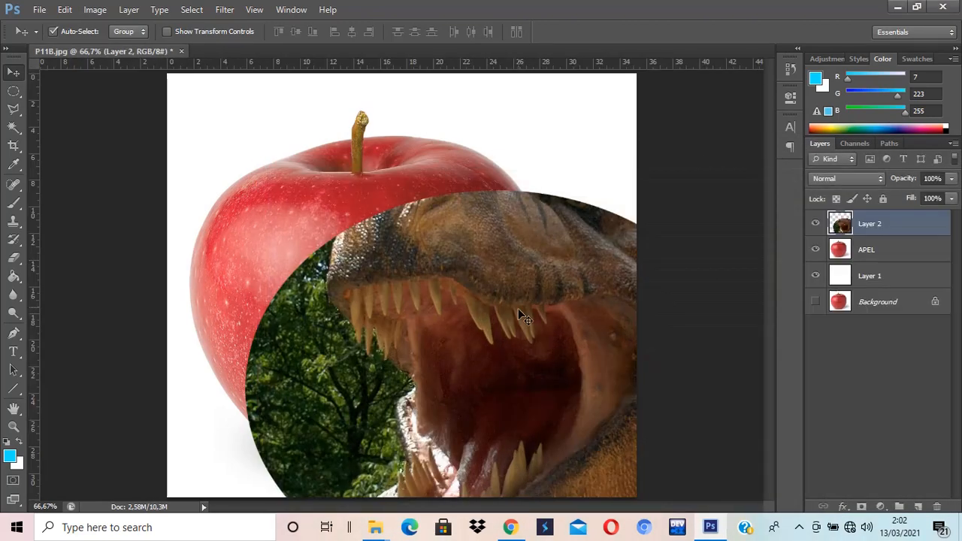
{"action": "left_click_drag", "start_coordinate": [517, 308], "coordinate": [397, 305]}
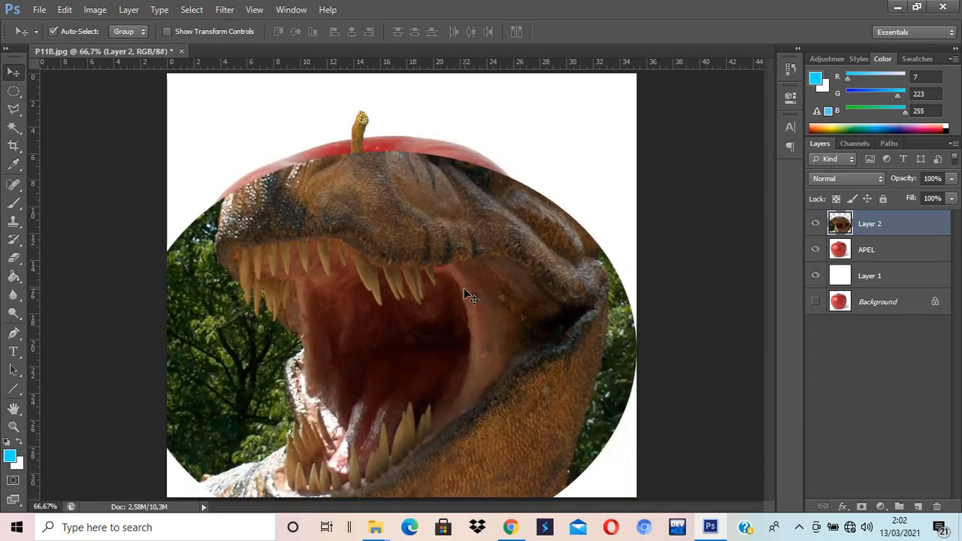
Step: Scale the dinosaur layer down to about 74% with Free Transform
{"action": "key", "text": "ctrl+t"}
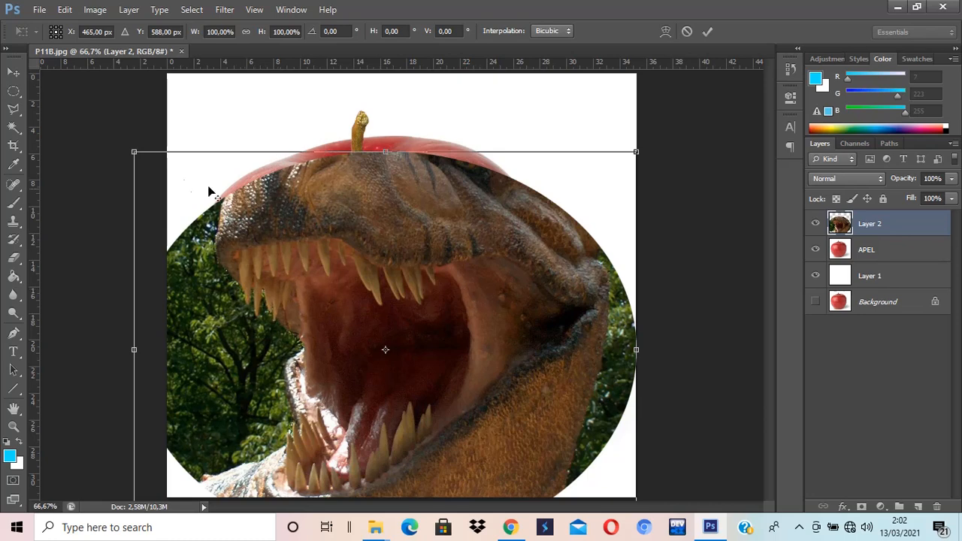
{"action": "left_click_drag", "start_coordinate": [134, 153], "coordinate": [207, 189]}
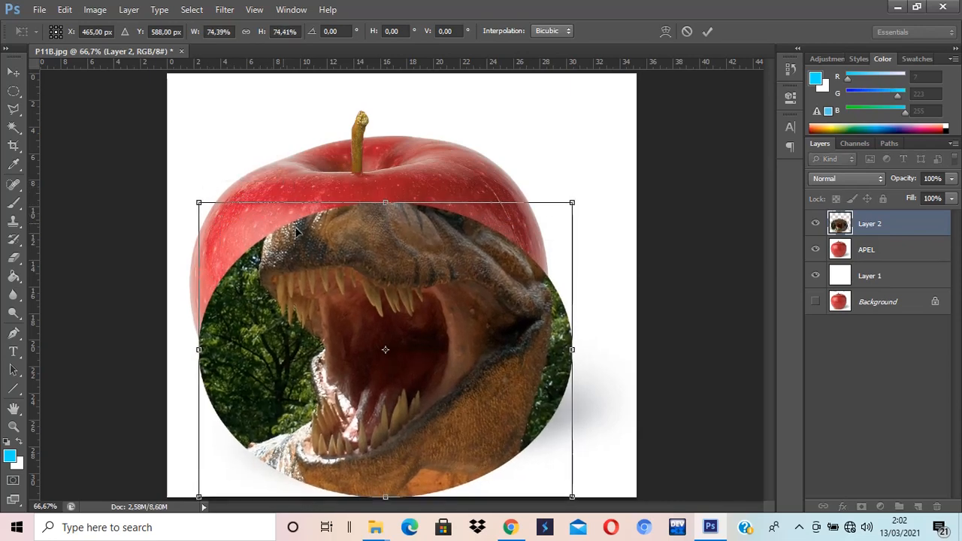
{"action": "right_click", "coordinate": [386, 250]}
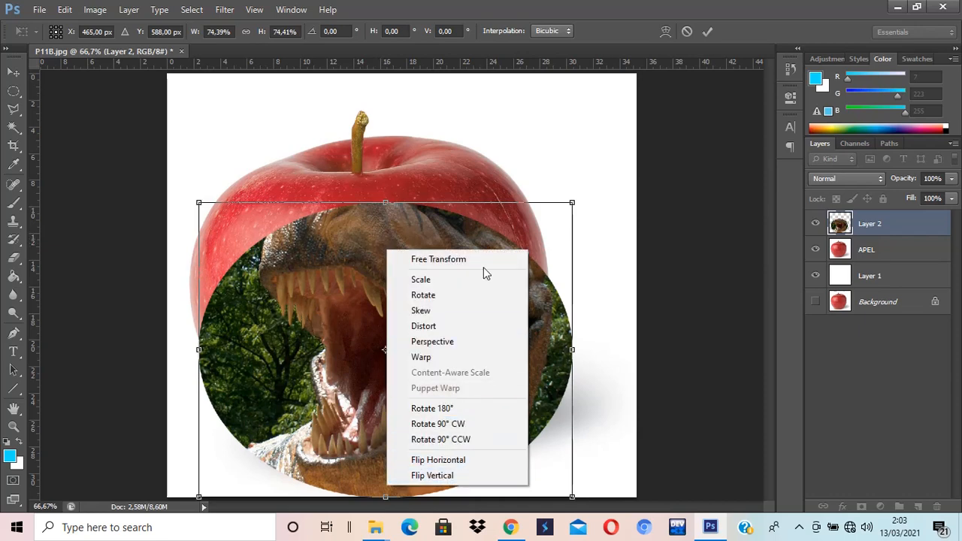
{"action": "left_click", "coordinate": [321, 259]}
Step: Flip the dinosaur layer horizontally and scale it to about 67%, placing it over the apple's centre
{"action": "right_click", "coordinate": [355, 234]}
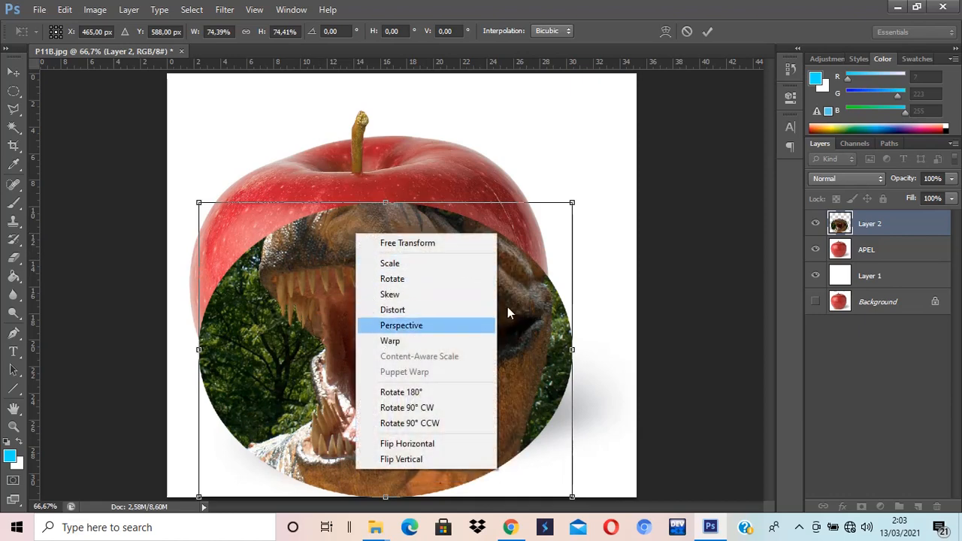
{"action": "left_click", "coordinate": [426, 444]}
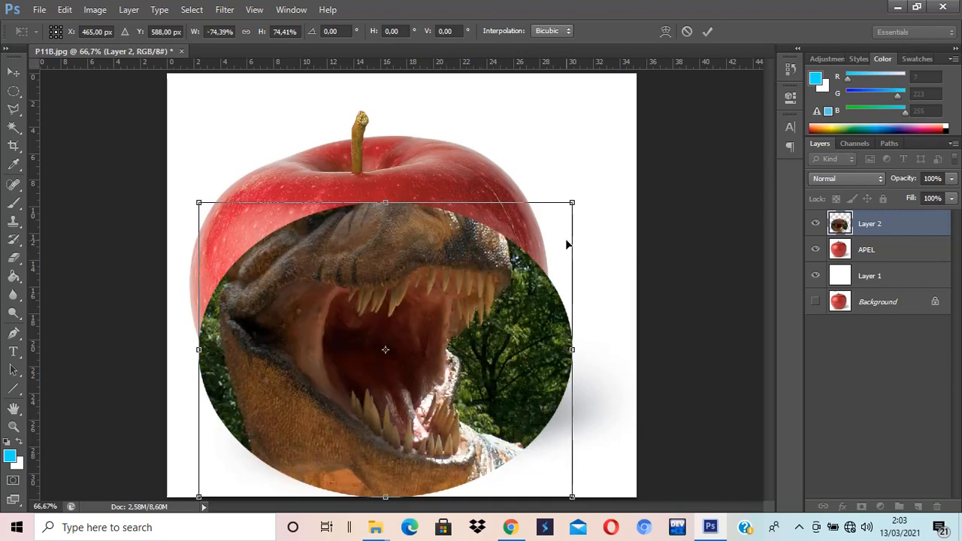
{"action": "left_click_drag", "start_coordinate": [570, 204], "coordinate": [554, 217]}
{"action": "left_click_drag", "start_coordinate": [493, 275], "coordinate": [518, 218]}
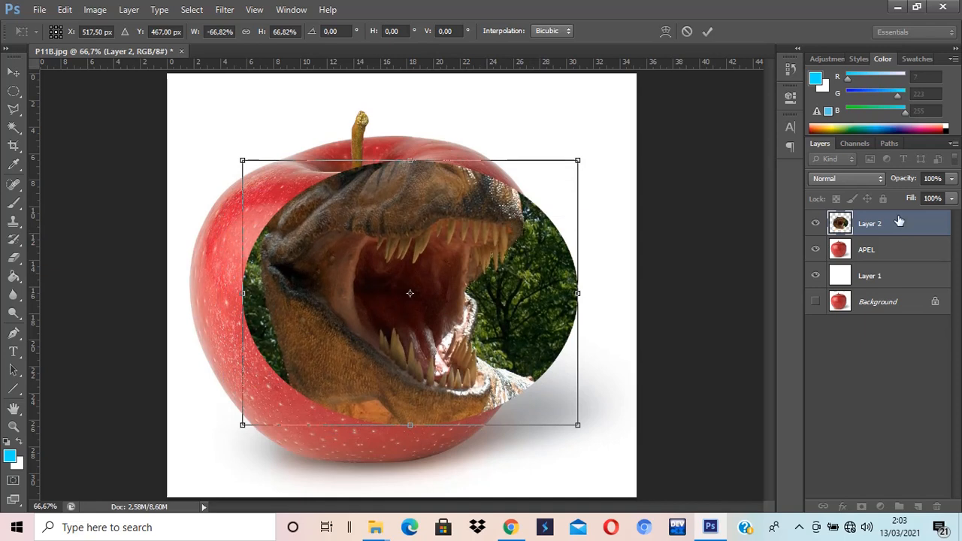
Step: Lower the dinosaur layer's opacity to 59% and rotate it about -6.94°, shifting it slightly right
{"action": "left_click", "coordinate": [952, 179]}
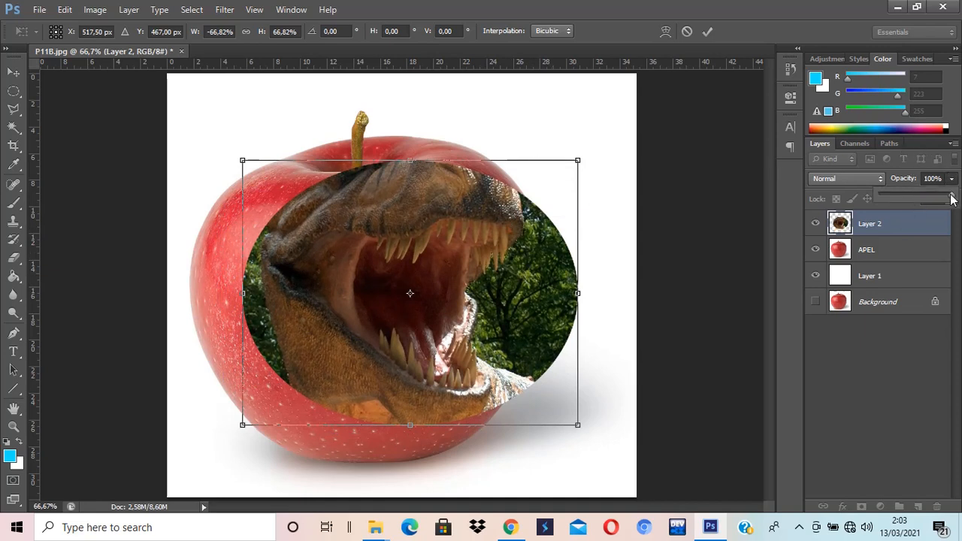
{"action": "left_click_drag", "start_coordinate": [952, 197], "coordinate": [922, 194]}
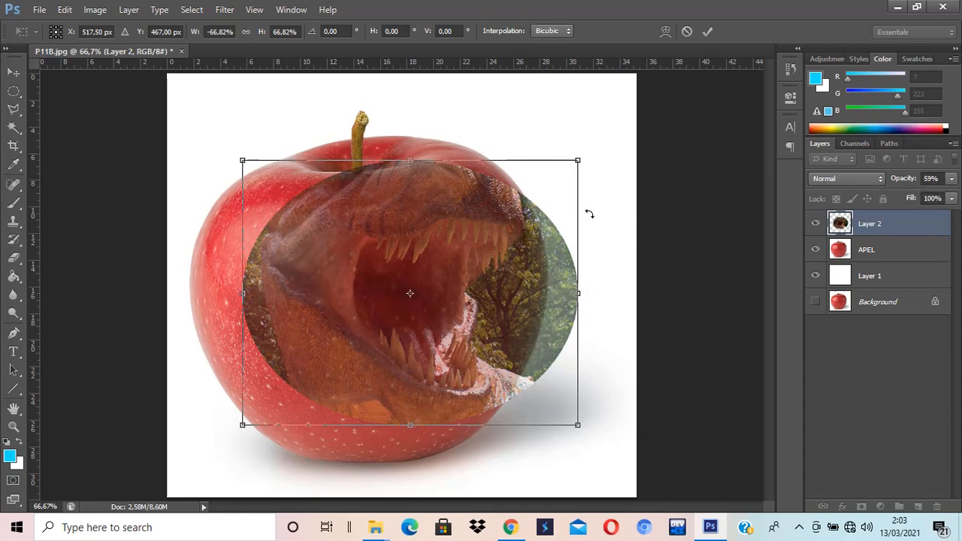
{"action": "left_click_drag", "start_coordinate": [597, 212], "coordinate": [597, 191]}
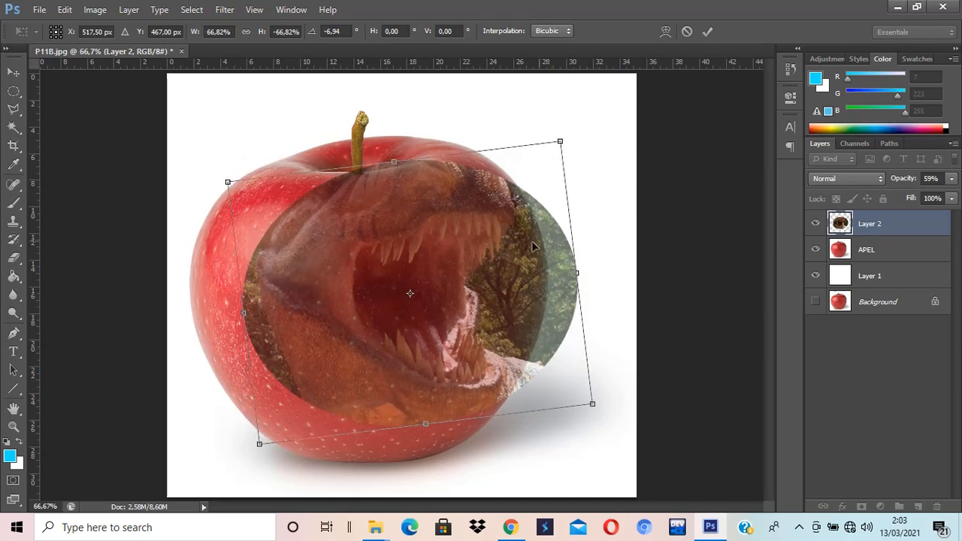
{"action": "left_click_drag", "start_coordinate": [496, 250], "coordinate": [509, 254]}
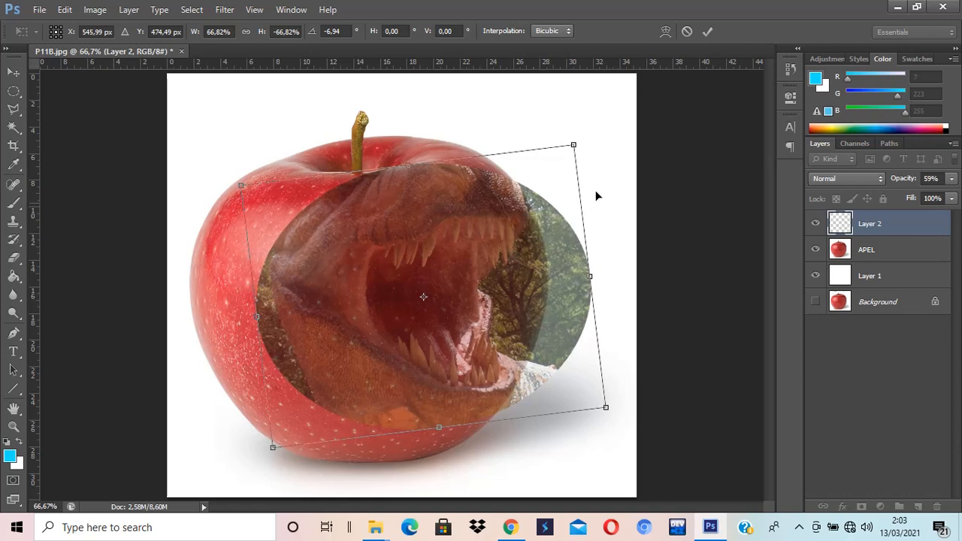
Step: Set the dinosaur layer's opacity to 76%
{"action": "left_click", "coordinate": [951, 179]}
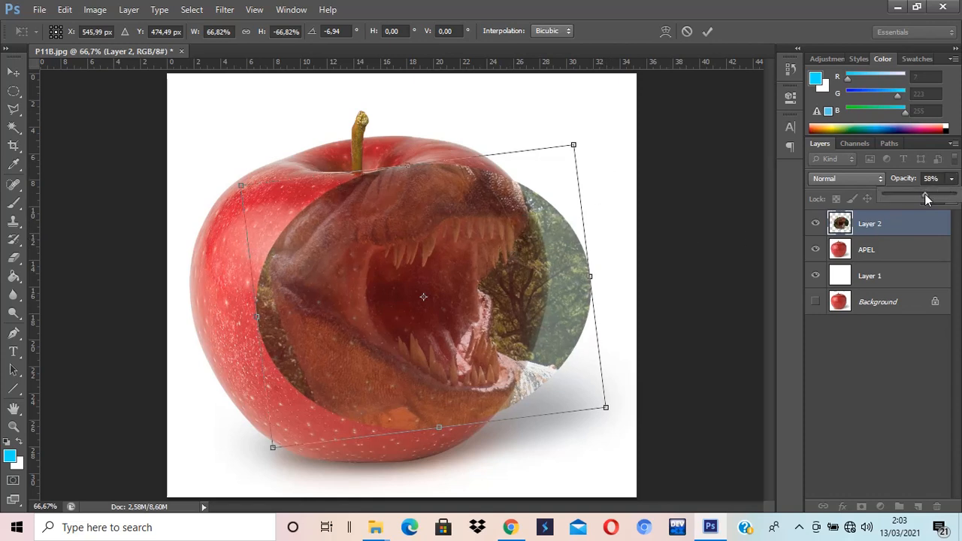
{"action": "left_click_drag", "start_coordinate": [912, 195], "coordinate": [909, 195]}
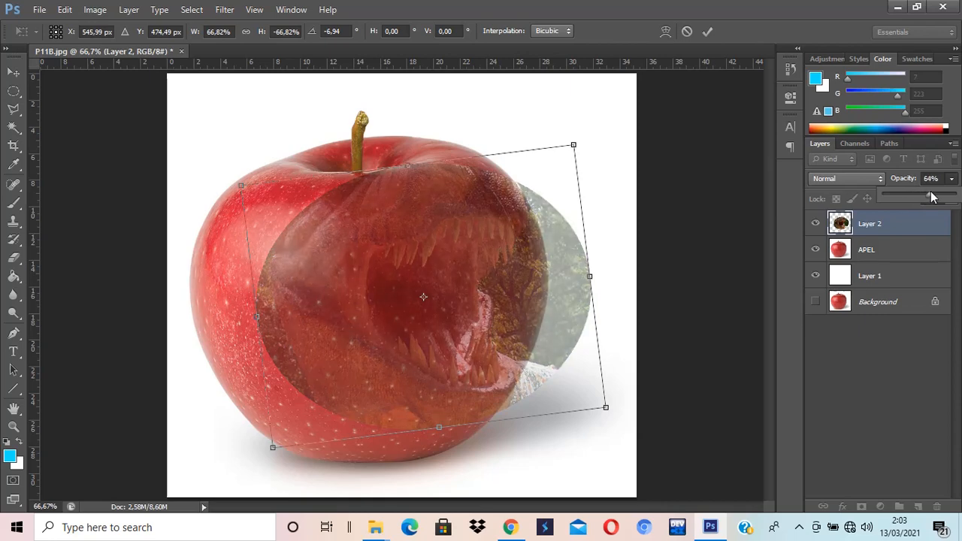
{"action": "mouse_move", "coordinate": [932, 193]}
{"action": "left_mouse_down"}
{"action": "mouse_move", "coordinate": [922, 197]}
{"action": "mouse_move", "coordinate": [939, 195]}
{"action": "left_mouse_up"}
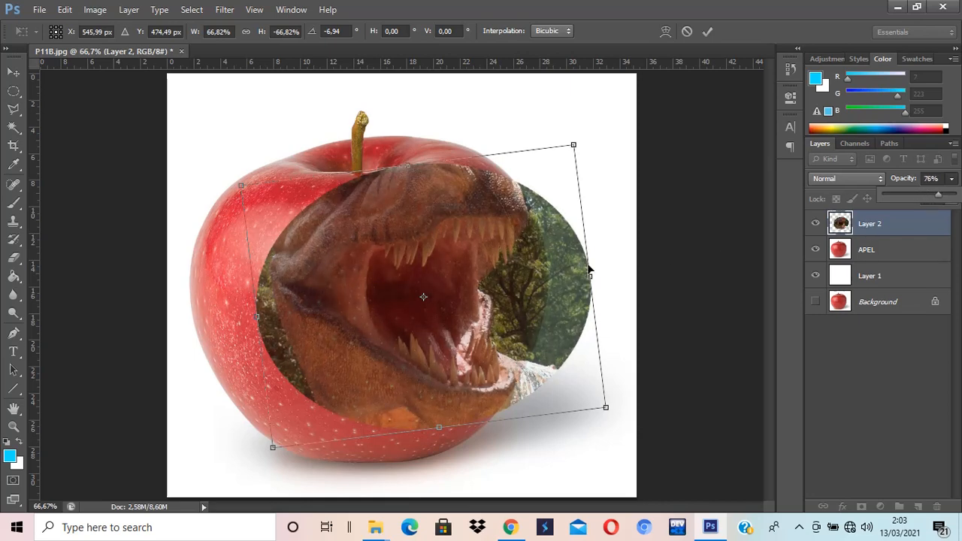
{"action": "left_click", "coordinate": [556, 278]}
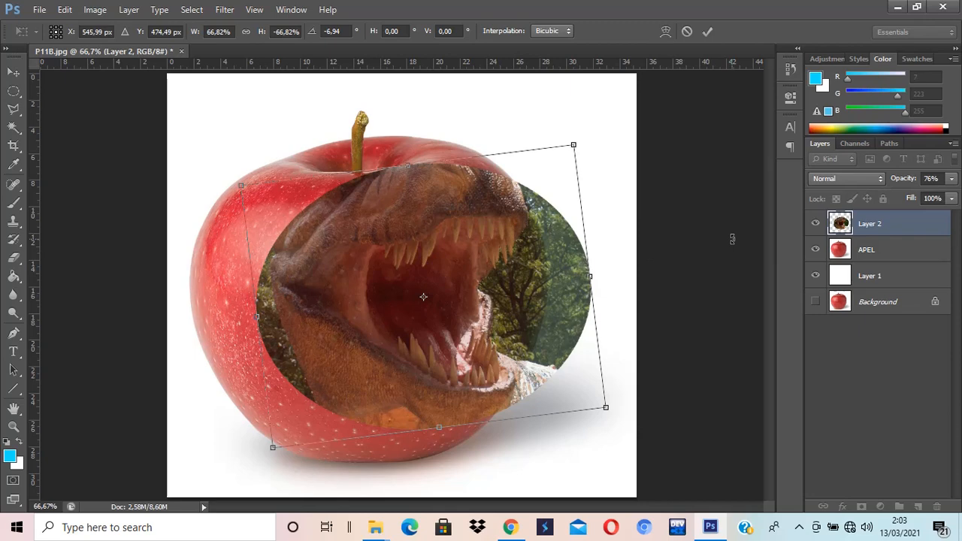
Step: Nudge the dinosaur layer slightly right and apply the transformation
{"action": "left_click_drag", "start_coordinate": [423, 297], "coordinate": [427, 295]}
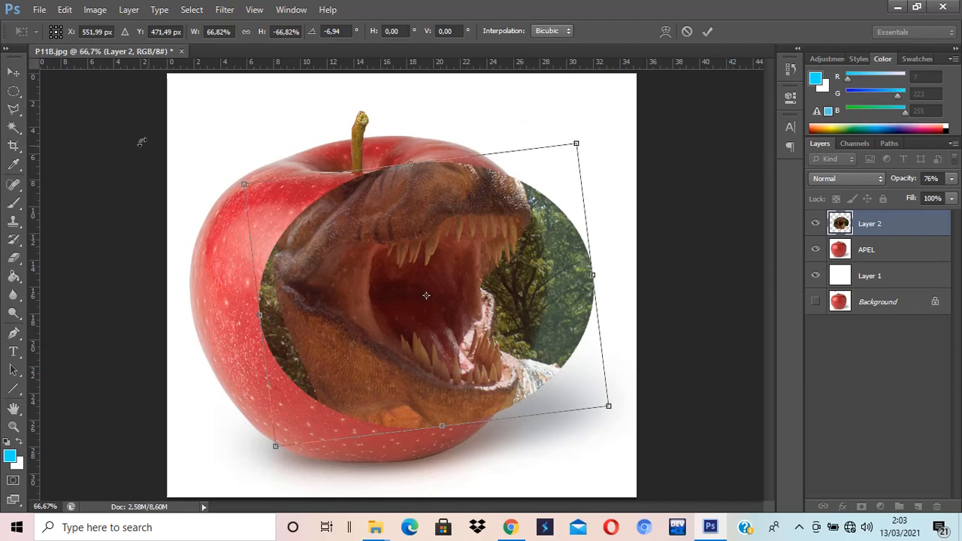
{"action": "left_click", "coordinate": [14, 72]}
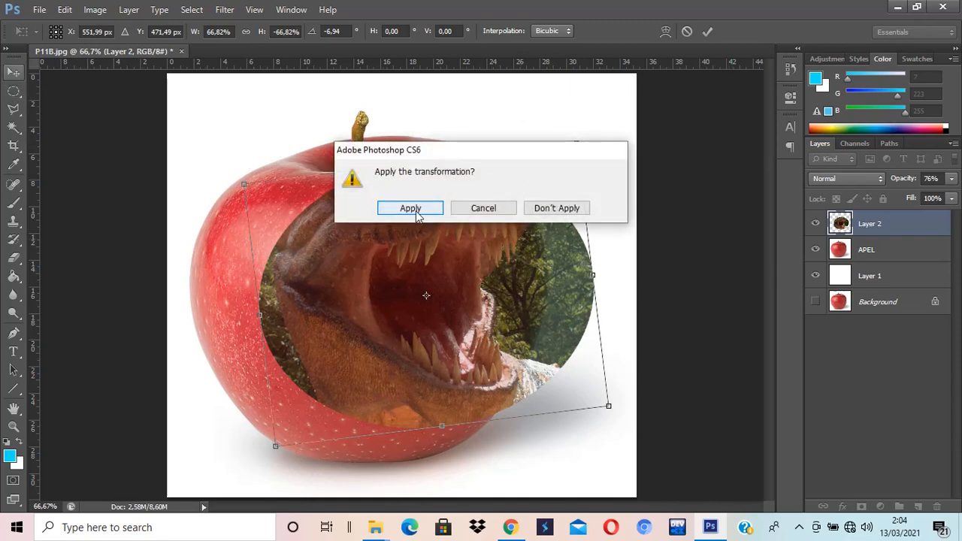
{"action": "left_click", "coordinate": [412, 209]}
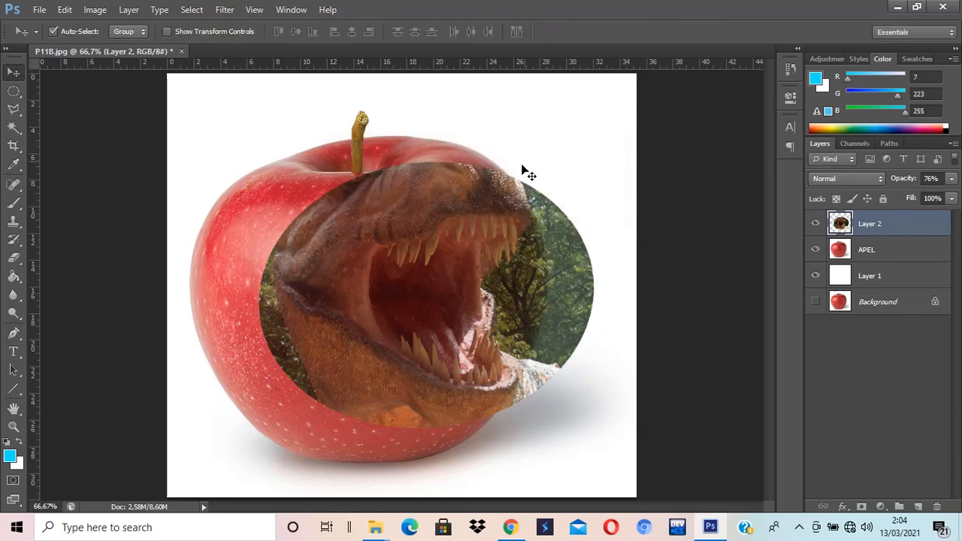
Step: Set the dinosaur layer's opacity to 100% and rename the layer T-REX
{"action": "left_click", "coordinate": [952, 181]}
{"action": "left_click_drag", "start_coordinate": [938, 197], "coordinate": [956, 195]}
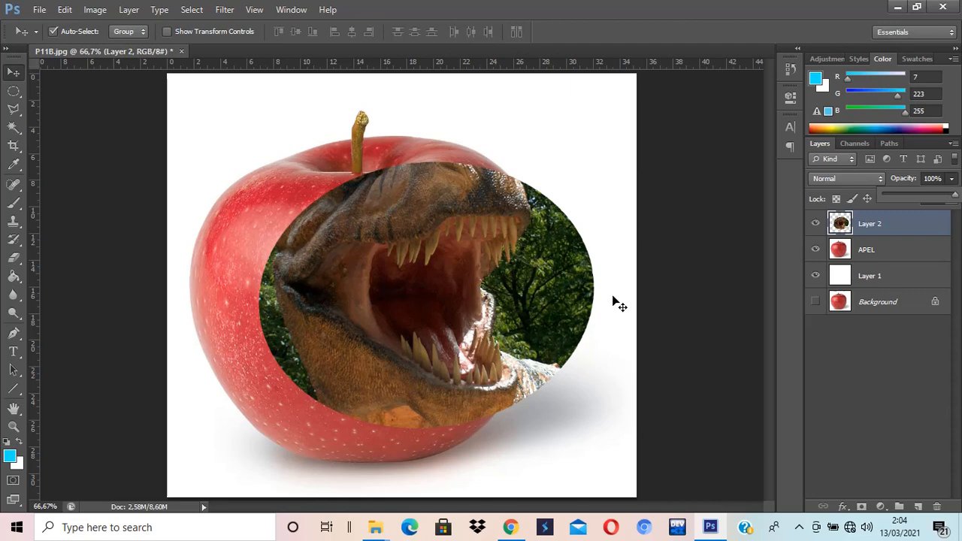
{"action": "double_click", "coordinate": [869, 224]}
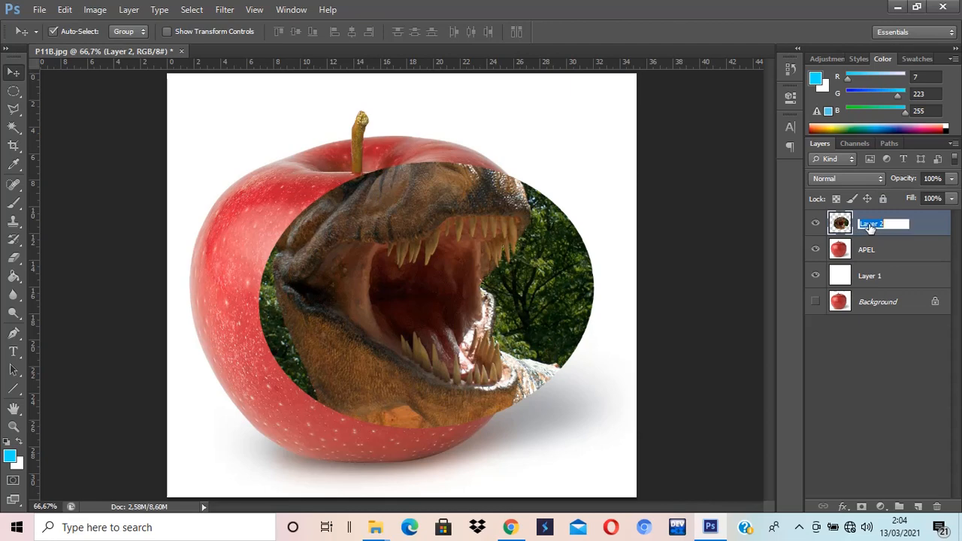
{"action": "type", "text": "T-REX"}
{"action": "key", "text": "Return"}
Step: Add a layer mask to the T-REX layer and paint it black with a 100 px brush to hide the background around the jaws
{"action": "left_click", "coordinate": [862, 507]}
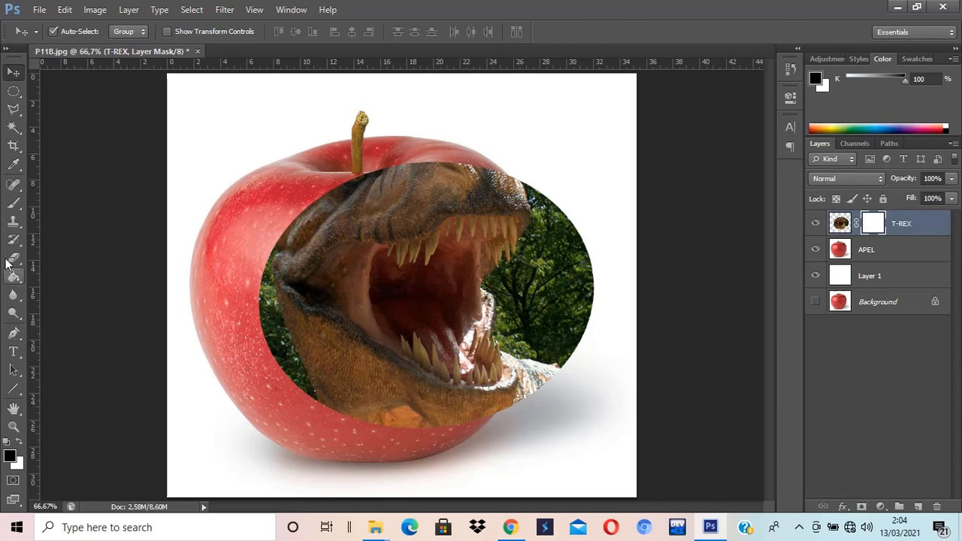
{"action": "left_click", "coordinate": [13, 203]}
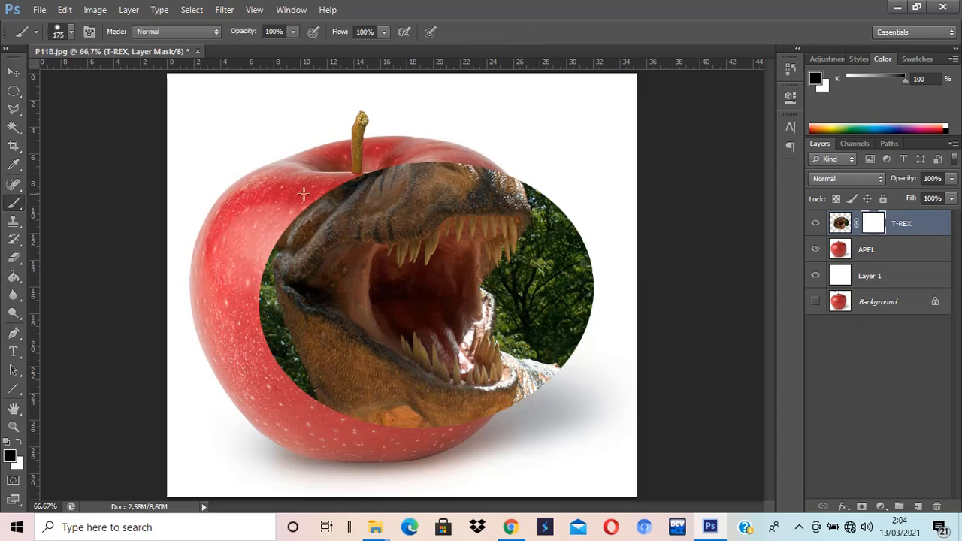
{"action": "key", "text": "bracketleft"}
{"action": "key", "text": "bracketleft"}
{"action": "key", "text": "bracketleft"}
{"action": "left_click", "coordinate": [70, 35]}
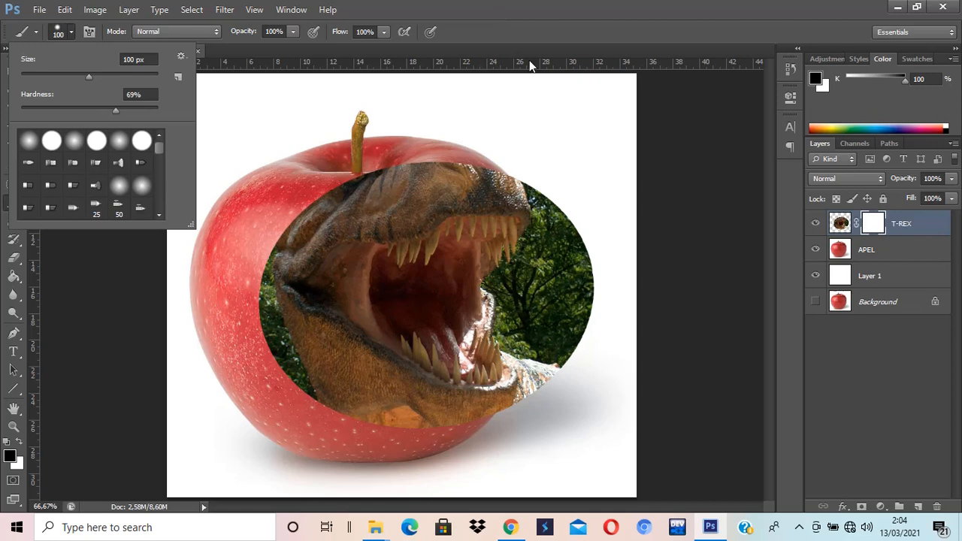
{"action": "left_click", "coordinate": [575, 27]}
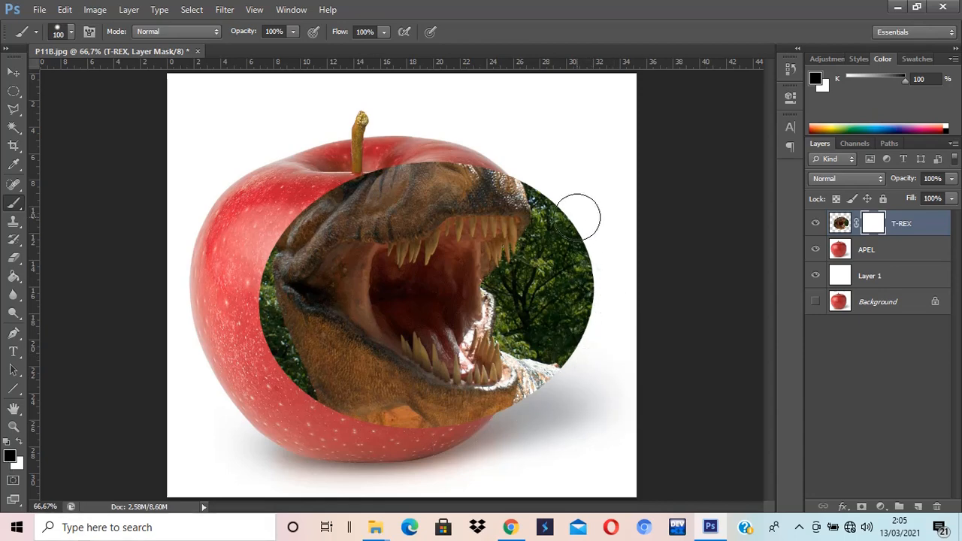
{"action": "mouse_move", "coordinate": [578, 274]}
{"action": "left_mouse_down"}
{"action": "mouse_move", "coordinate": [576, 228]}
{"action": "mouse_move", "coordinate": [562, 223]}
{"action": "mouse_move", "coordinate": [526, 308]}
{"action": "mouse_move", "coordinate": [557, 330]}
{"action": "mouse_move", "coordinate": [546, 399]}
{"action": "mouse_move", "coordinate": [571, 292]}
{"action": "left_mouse_up"}
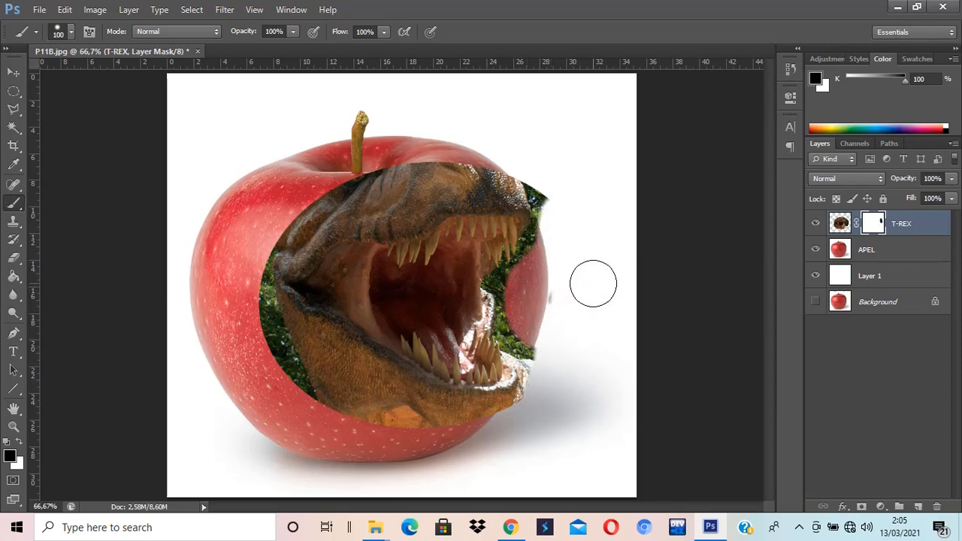
{"action": "mouse_move", "coordinate": [573, 208]}
{"action": "left_mouse_down"}
{"action": "mouse_move", "coordinate": [524, 163]}
{"action": "mouse_move", "coordinate": [418, 166]}
{"action": "mouse_move", "coordinate": [260, 223]}
{"action": "mouse_move", "coordinate": [245, 256]}
{"action": "mouse_move", "coordinate": [252, 315]}
{"action": "mouse_move", "coordinate": [319, 383]}
{"action": "mouse_move", "coordinate": [372, 414]}
{"action": "mouse_move", "coordinate": [470, 429]}
{"action": "mouse_move", "coordinate": [514, 427]}
{"action": "mouse_move", "coordinate": [537, 413]}
{"action": "mouse_move", "coordinate": [511, 429]}
{"action": "mouse_move", "coordinate": [425, 432]}
{"action": "mouse_move", "coordinate": [317, 369]}
{"action": "mouse_move", "coordinate": [245, 308]}
{"action": "left_mouse_up"}
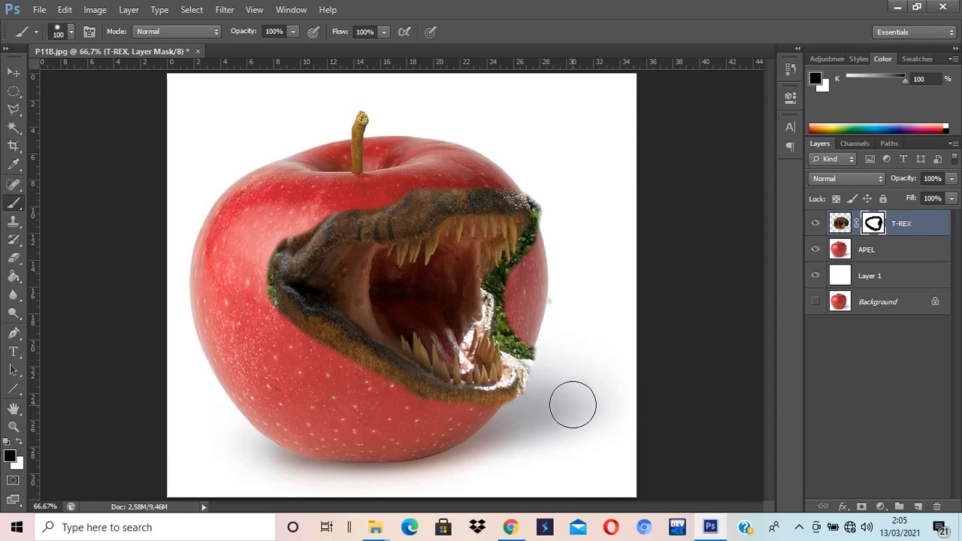
Step: Reduce the brush to 70 px and mask out the background along the right side of the jaws
{"action": "key", "text": "bracketleft"}
{"action": "key", "text": "bracketleft"}
{"action": "key", "text": "bracketleft"}
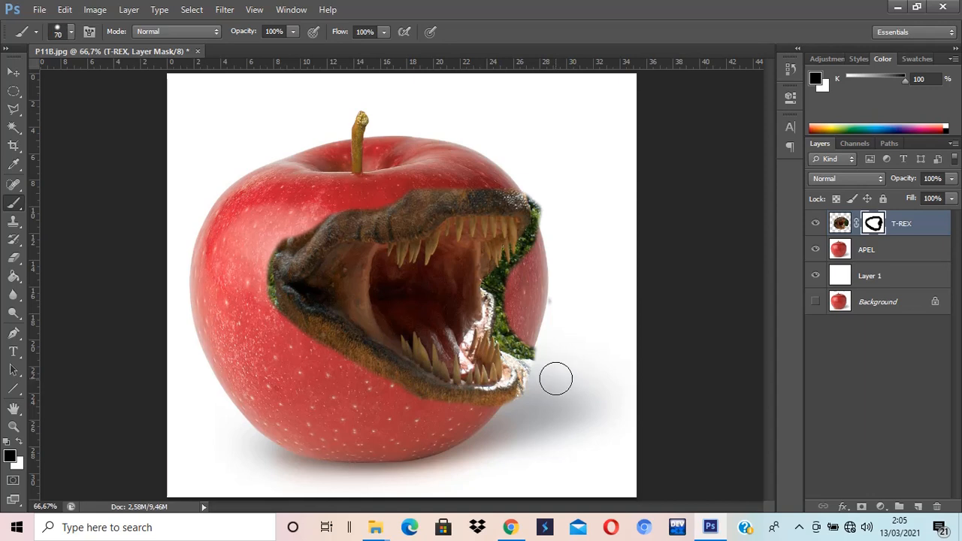
{"action": "mouse_move", "coordinate": [541, 369]}
{"action": "left_mouse_down"}
{"action": "mouse_move", "coordinate": [516, 334]}
{"action": "mouse_move", "coordinate": [511, 287]}
{"action": "mouse_move", "coordinate": [551, 237]}
{"action": "mouse_move", "coordinate": [535, 184]}
{"action": "left_mouse_up"}
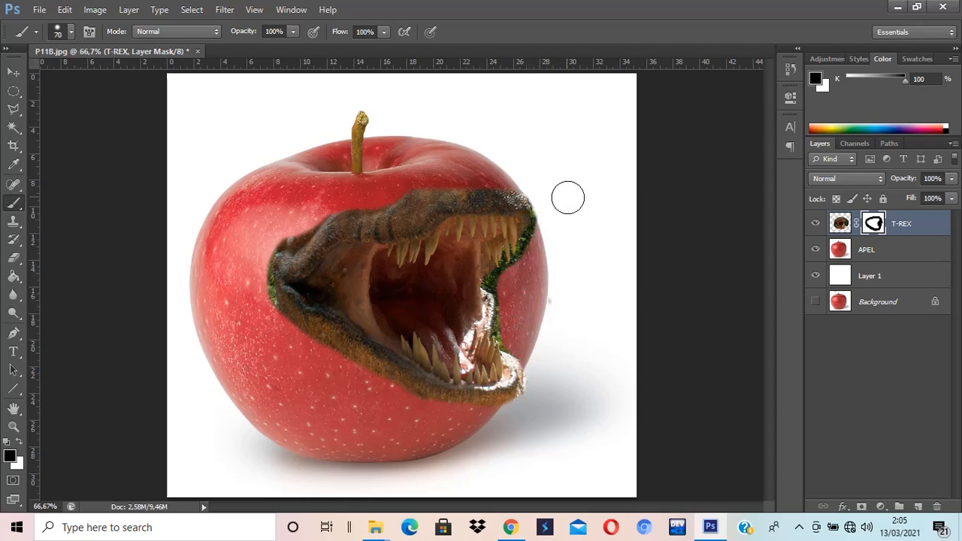
Step: Zoom in to 300% and mask the green background beside the lower teeth with a 25 px brush
{"action": "key", "text": "ctrl+plus"}
{"action": "key", "text": "ctrl+plus"}
{"action": "key", "text": "ctrl+plus"}
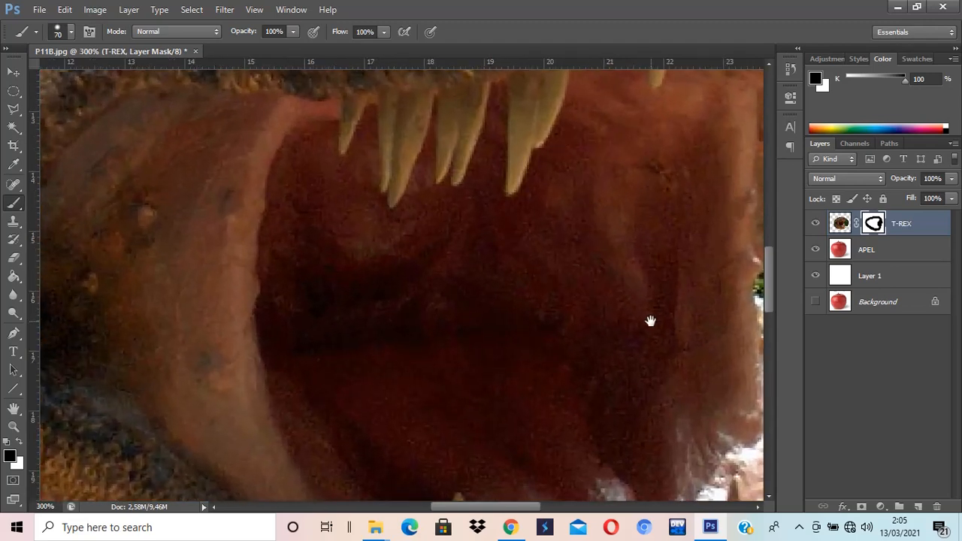
{"action": "left_click_drag", "start_coordinate": [650, 322], "coordinate": [293, 184]}
{"action": "left_click_drag", "start_coordinate": [496, 327], "coordinate": [567, 223]}
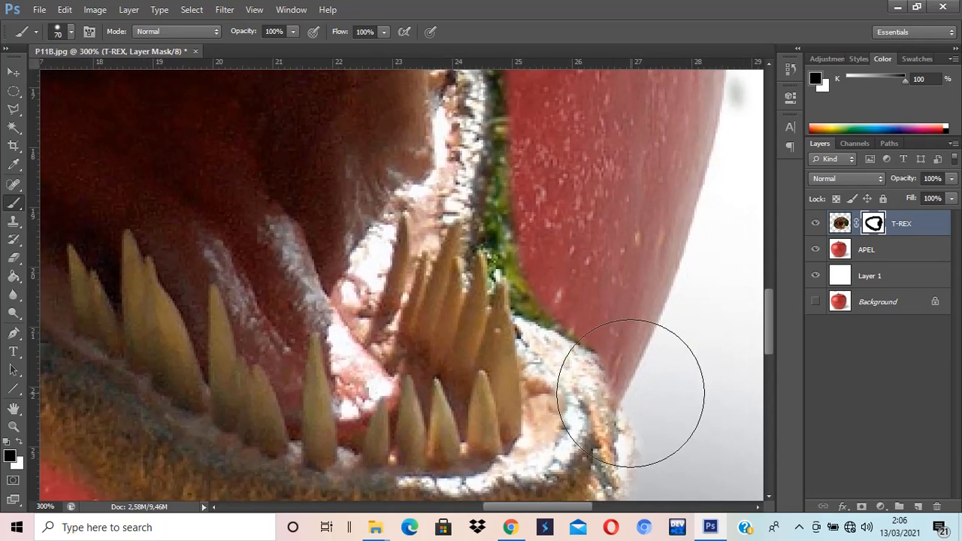
{"action": "key", "text": "bracketleft"}
{"action": "key", "text": "bracketleft"}
{"action": "key", "text": "bracketleft"}
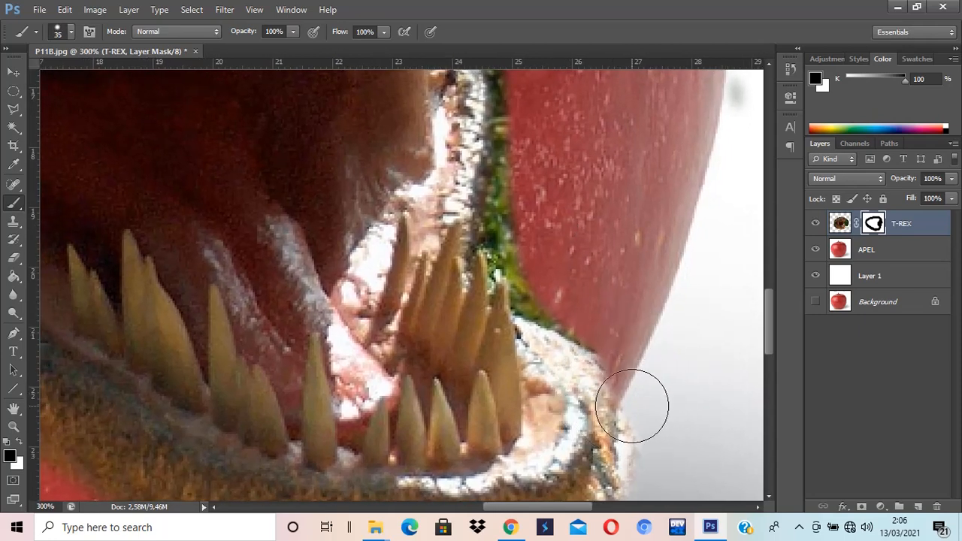
{"action": "key", "text": "bracketleft"}
{"action": "mouse_move", "coordinate": [629, 403]}
{"action": "left_mouse_down"}
{"action": "mouse_move", "coordinate": [533, 331]}
{"action": "mouse_move", "coordinate": [520, 297]}
{"action": "mouse_move", "coordinate": [530, 252]}
{"action": "mouse_move", "coordinate": [535, 270]}
{"action": "left_mouse_up"}
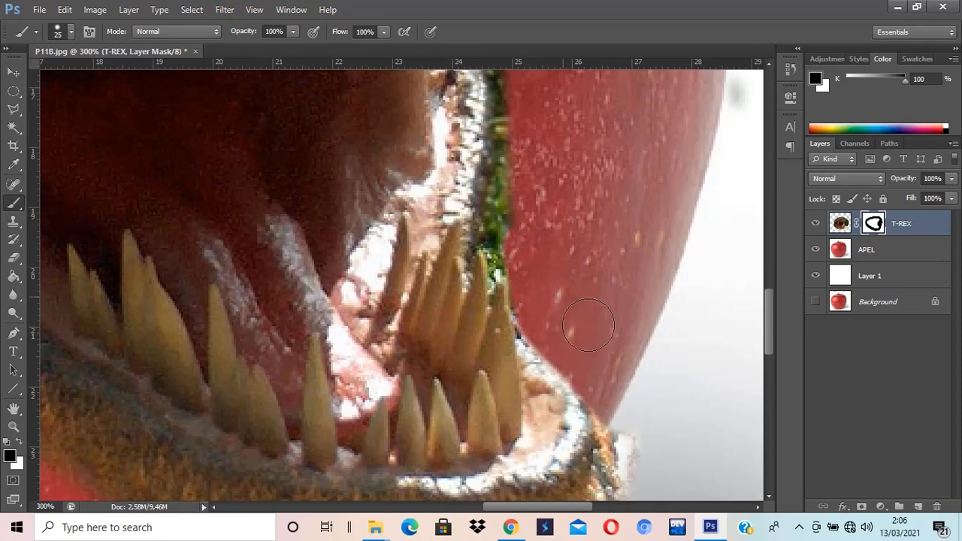
{"action": "scroll", "coordinate": [592, 325], "scroll_direction": "up", "scroll_amount": 2}
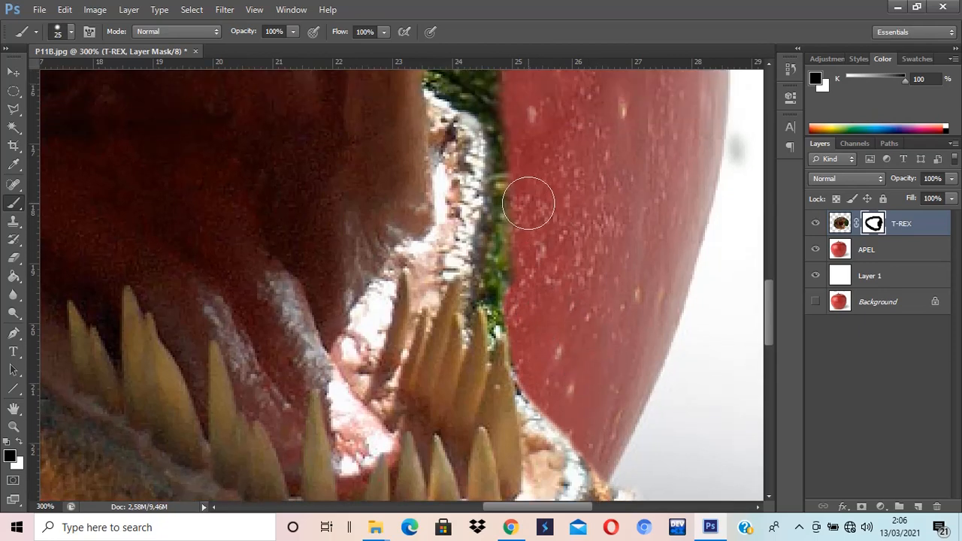
{"action": "left_click_drag", "start_coordinate": [523, 228], "coordinate": [509, 290]}
Step: Continue masking the leftover foliage between the upper jaw and the apple's right side with the 25 px brush
{"action": "key", "text": "bracketleft"}
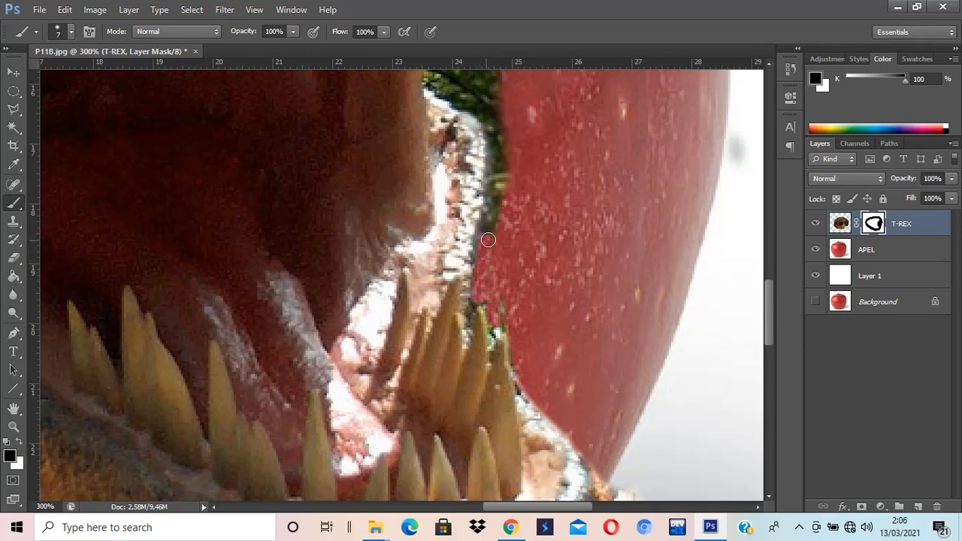
{"action": "key", "text": "bracketright"}
{"action": "mouse_move", "coordinate": [502, 244]}
{"action": "left_mouse_down"}
{"action": "mouse_move", "coordinate": [518, 149]}
{"action": "mouse_move", "coordinate": [509, 109]}
{"action": "left_mouse_up"}
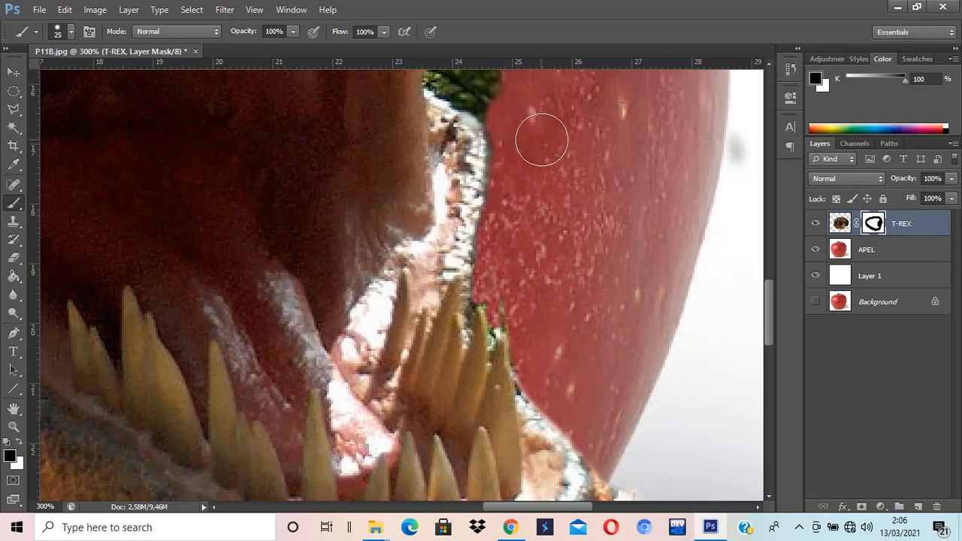
{"action": "mouse_move", "coordinate": [541, 140]}
{"action": "left_mouse_down"}
{"action": "mouse_move", "coordinate": [569, 193]}
{"action": "mouse_move", "coordinate": [652, 285]}
{"action": "left_mouse_up"}
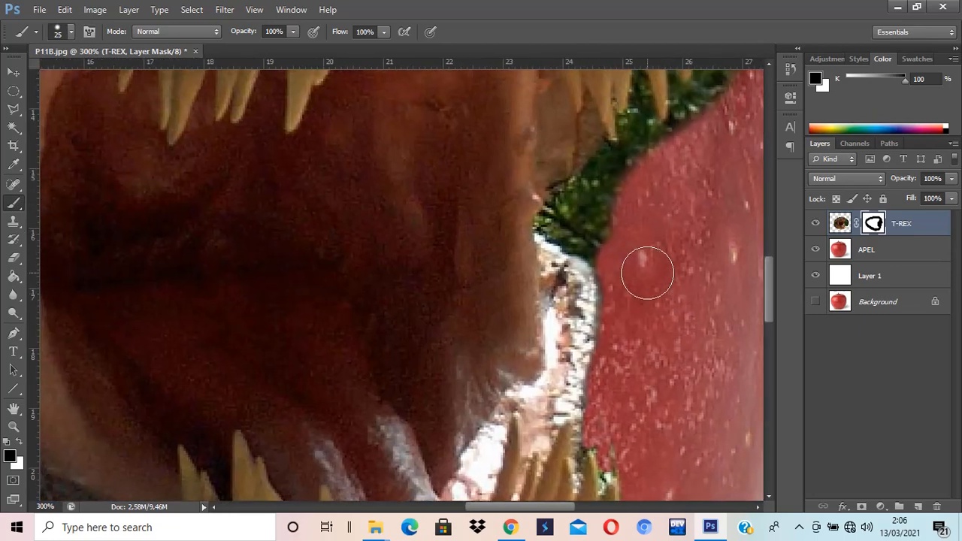
{"action": "mouse_move", "coordinate": [621, 247]}
{"action": "left_mouse_down"}
{"action": "mouse_move", "coordinate": [562, 223]}
{"action": "mouse_move", "coordinate": [584, 204]}
{"action": "mouse_move", "coordinate": [567, 208]}
{"action": "mouse_move", "coordinate": [664, 157]}
{"action": "mouse_move", "coordinate": [682, 174]}
{"action": "mouse_move", "coordinate": [608, 337]}
{"action": "left_mouse_up"}
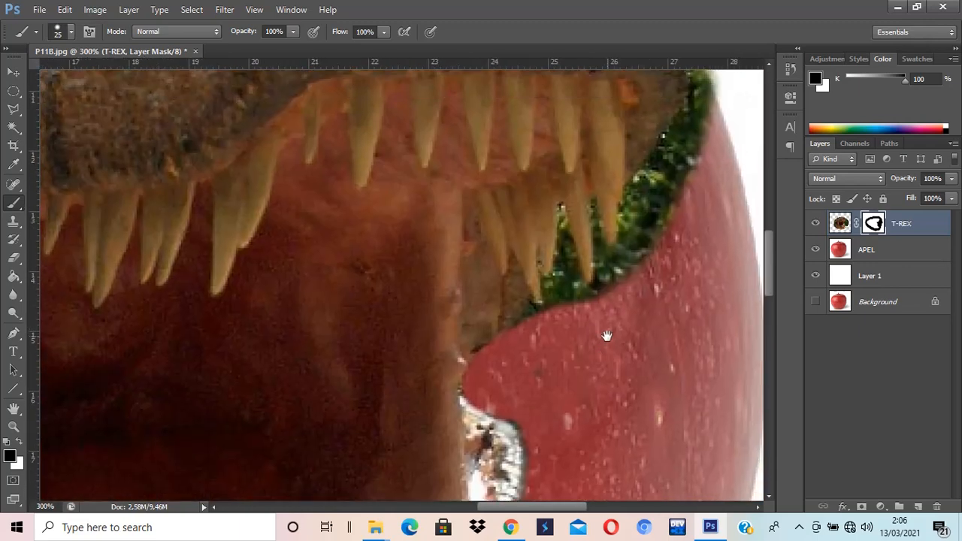
{"action": "mouse_move", "coordinate": [718, 124]}
{"action": "left_mouse_down"}
{"action": "mouse_move", "coordinate": [667, 183]}
{"action": "mouse_move", "coordinate": [694, 130]}
{"action": "mouse_move", "coordinate": [671, 173]}
{"action": "left_mouse_up"}
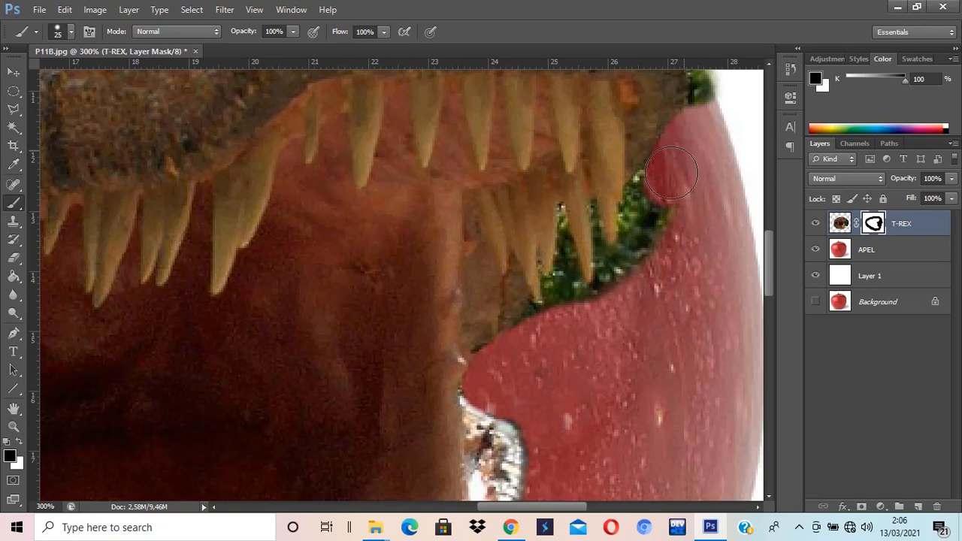
{"action": "left_click_drag", "start_coordinate": [672, 173], "coordinate": [638, 292]}
Step: Mask out the remaining background around the tip and top edge of the upper jaw
{"action": "key", "text": "bracketleft"}
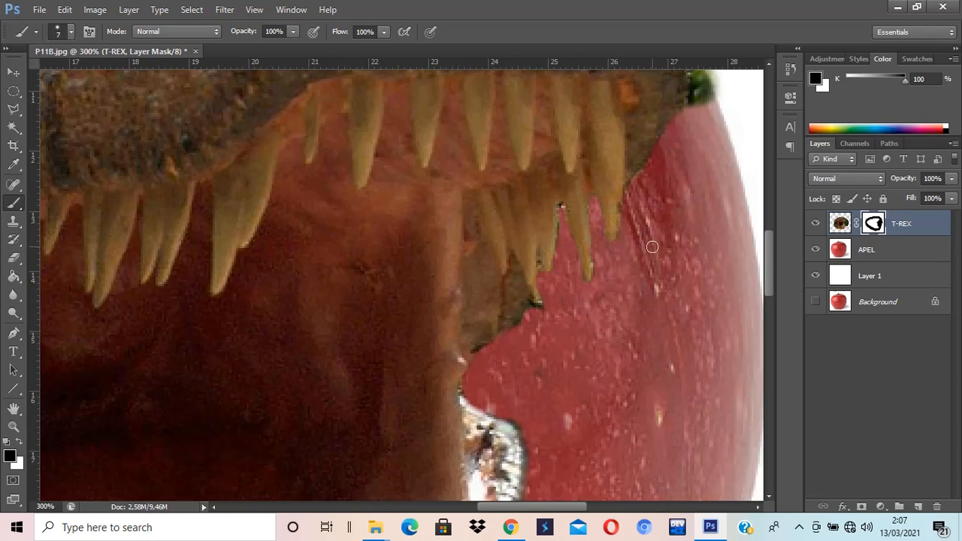
{"action": "key", "text": "bracketright"}
{"action": "key", "text": "bracketright"}
{"action": "left_click_drag", "start_coordinate": [666, 239], "coordinate": [580, 377]}
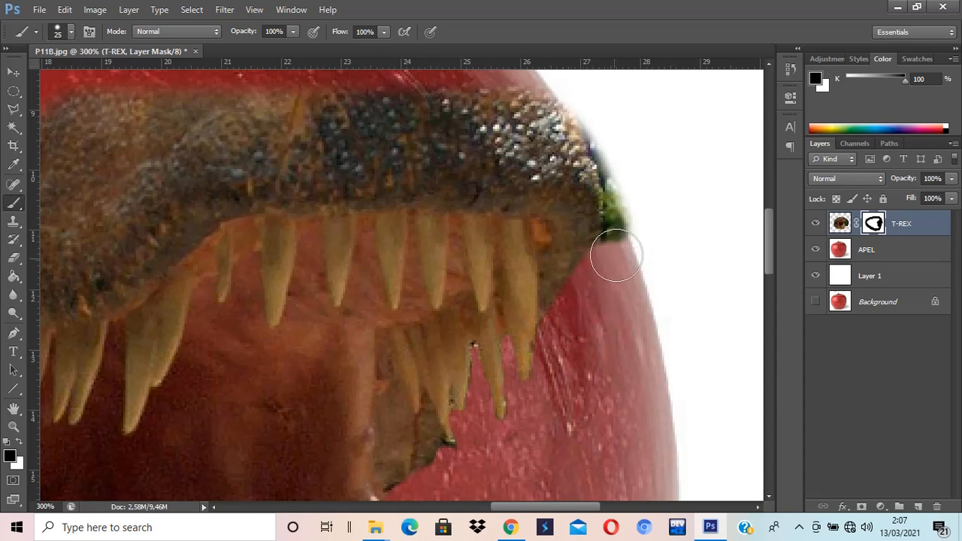
{"action": "mouse_move", "coordinate": [617, 253]}
{"action": "left_mouse_down"}
{"action": "mouse_move", "coordinate": [632, 189]}
{"action": "mouse_move", "coordinate": [616, 142]}
{"action": "mouse_move", "coordinate": [632, 213]}
{"action": "mouse_move", "coordinate": [609, 136]}
{"action": "mouse_move", "coordinate": [631, 170]}
{"action": "left_mouse_up"}
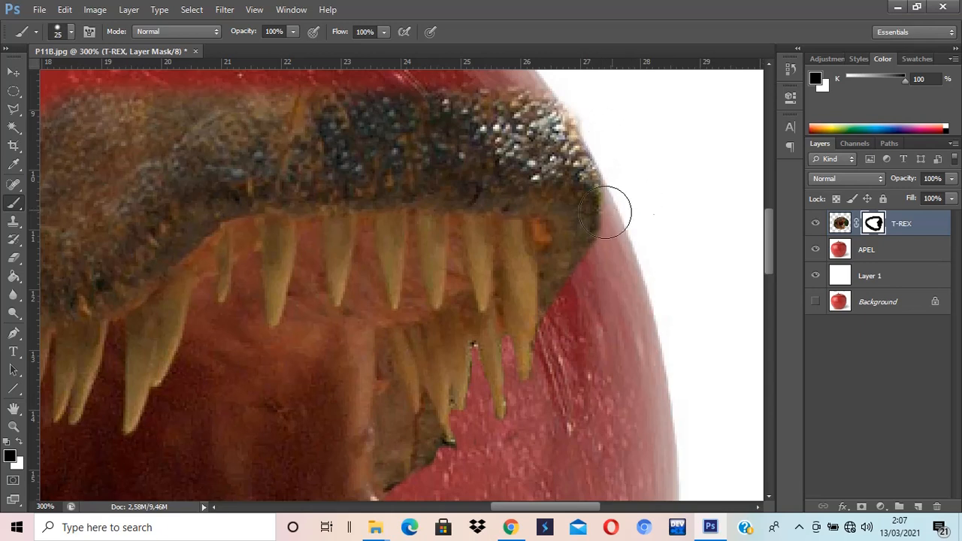
{"action": "left_click_drag", "start_coordinate": [592, 203], "coordinate": [601, 288]}
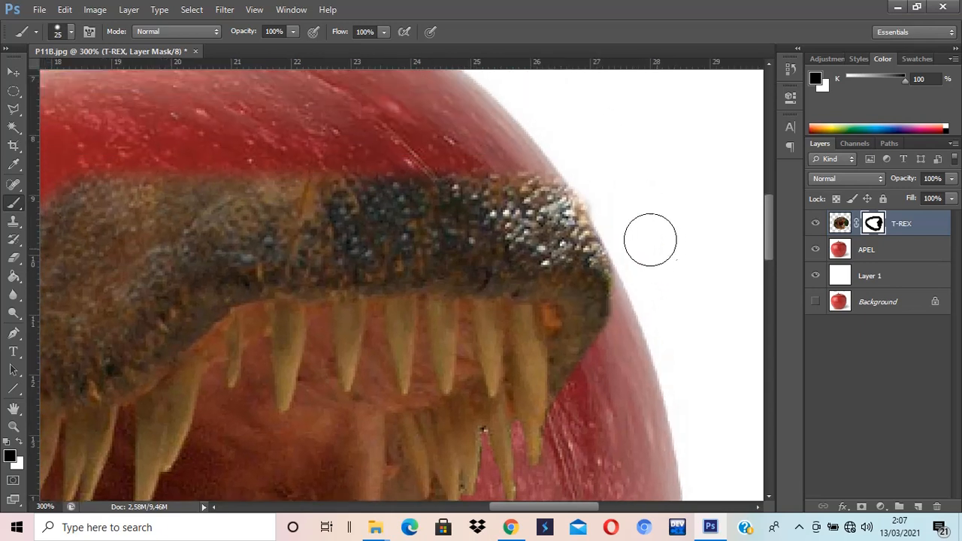
{"action": "mouse_move", "coordinate": [571, 186]}
{"action": "left_mouse_down"}
{"action": "mouse_move", "coordinate": [543, 168]}
{"action": "mouse_move", "coordinate": [493, 180]}
{"action": "mouse_move", "coordinate": [363, 166]}
{"action": "mouse_move", "coordinate": [308, 179]}
{"action": "mouse_move", "coordinate": [230, 178]}
{"action": "left_mouse_up"}
Step: Switch to white and paint the mask to restore the upper jaw's snout edge, then return to black
{"action": "key", "text": "x"}
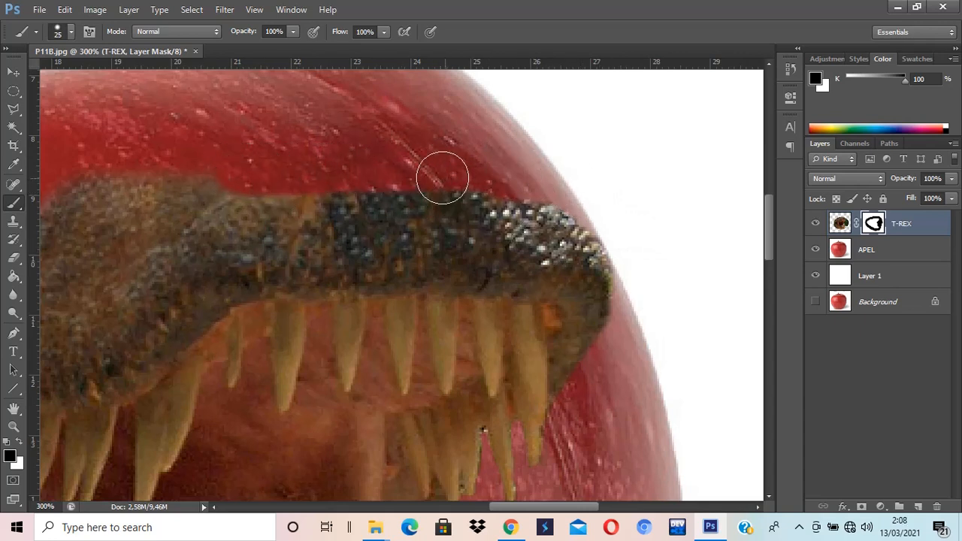
{"action": "mouse_move", "coordinate": [273, 217]}
{"action": "left_mouse_down"}
{"action": "mouse_move", "coordinate": [230, 217]}
{"action": "mouse_move", "coordinate": [296, 204]}
{"action": "mouse_move", "coordinate": [477, 209]}
{"action": "mouse_move", "coordinate": [559, 226]}
{"action": "mouse_move", "coordinate": [584, 262]}
{"action": "mouse_move", "coordinate": [586, 252]}
{"action": "mouse_move", "coordinate": [547, 219]}
{"action": "mouse_move", "coordinate": [445, 203]}
{"action": "mouse_move", "coordinate": [473, 206]}
{"action": "mouse_move", "coordinate": [432, 192]}
{"action": "mouse_move", "coordinate": [275, 200]}
{"action": "mouse_move", "coordinate": [221, 224]}
{"action": "mouse_move", "coordinate": [322, 183]}
{"action": "mouse_move", "coordinate": [509, 194]}
{"action": "mouse_move", "coordinate": [564, 213]}
{"action": "mouse_move", "coordinate": [580, 230]}
{"action": "mouse_move", "coordinate": [584, 258]}
{"action": "left_mouse_up"}
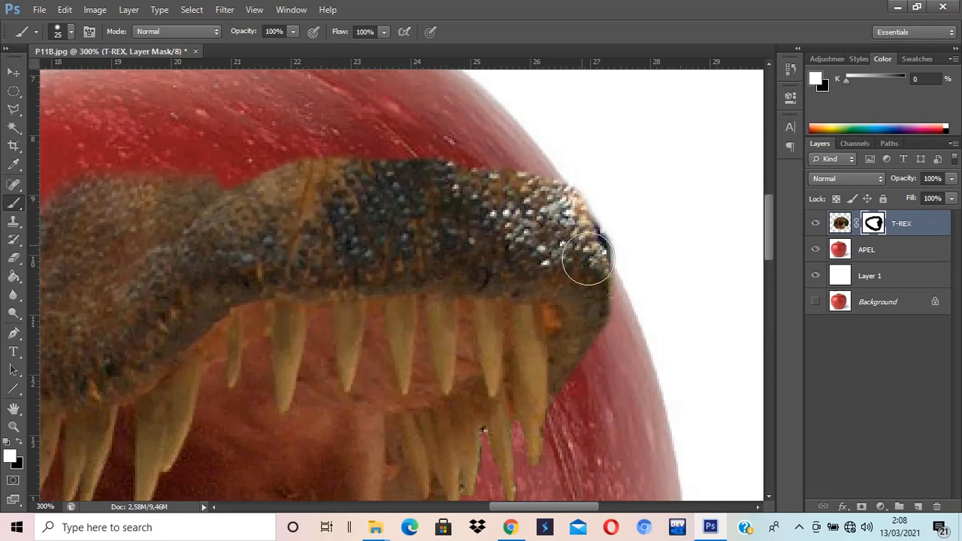
{"action": "key", "text": "x"}
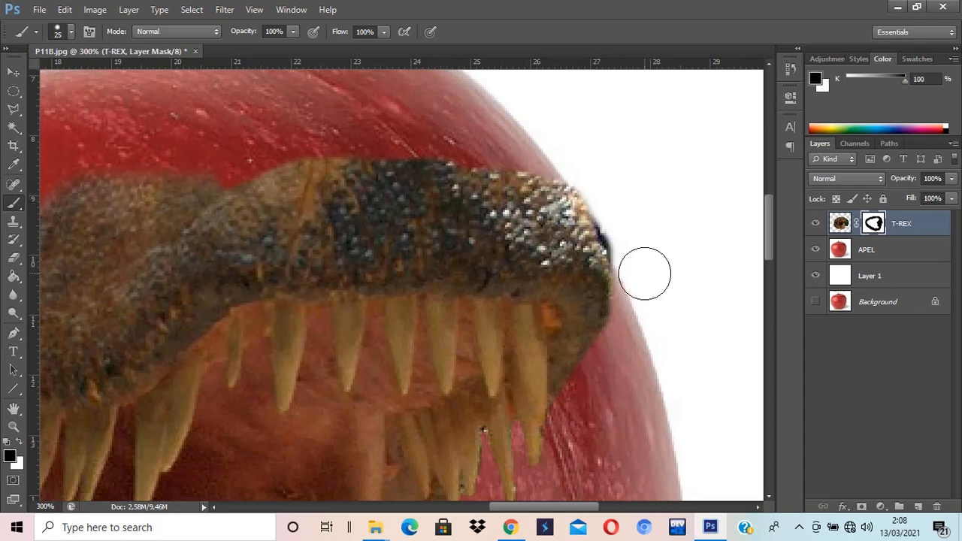
Step: Reduce the brush to 15 px and mask along the top edge of the upper jaw
{"action": "key", "text": "bracketleft"}
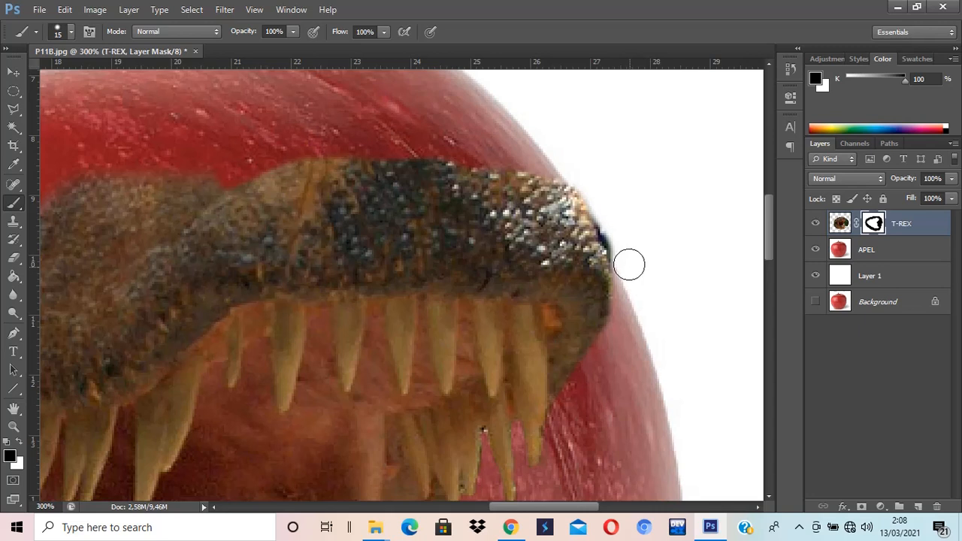
{"action": "mouse_move", "coordinate": [629, 264]}
{"action": "left_mouse_down"}
{"action": "mouse_move", "coordinate": [578, 180]}
{"action": "mouse_move", "coordinate": [554, 165]}
{"action": "mouse_move", "coordinate": [519, 164]}
{"action": "left_mouse_up"}
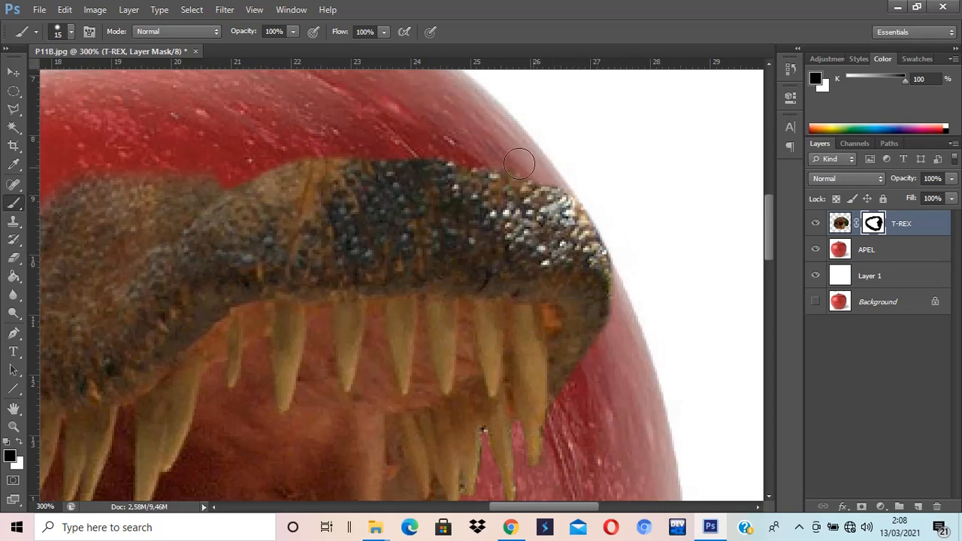
{"action": "mouse_move", "coordinate": [461, 150]}
{"action": "left_mouse_down"}
{"action": "mouse_move", "coordinate": [554, 189]}
{"action": "mouse_move", "coordinate": [593, 182]}
{"action": "mouse_move", "coordinate": [590, 170]}
{"action": "left_mouse_up"}
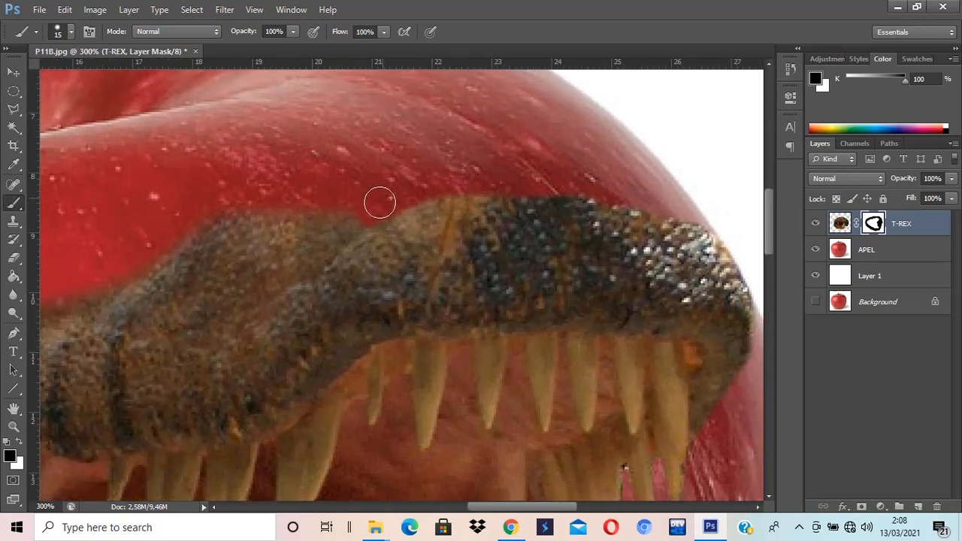
{"action": "mouse_move", "coordinate": [373, 208]}
{"action": "left_mouse_down"}
{"action": "mouse_move", "coordinate": [350, 218]}
{"action": "mouse_move", "coordinate": [314, 262]}
{"action": "mouse_move", "coordinate": [226, 315]}
{"action": "mouse_move", "coordinate": [178, 318]}
{"action": "mouse_move", "coordinate": [93, 301]}
{"action": "left_mouse_up"}
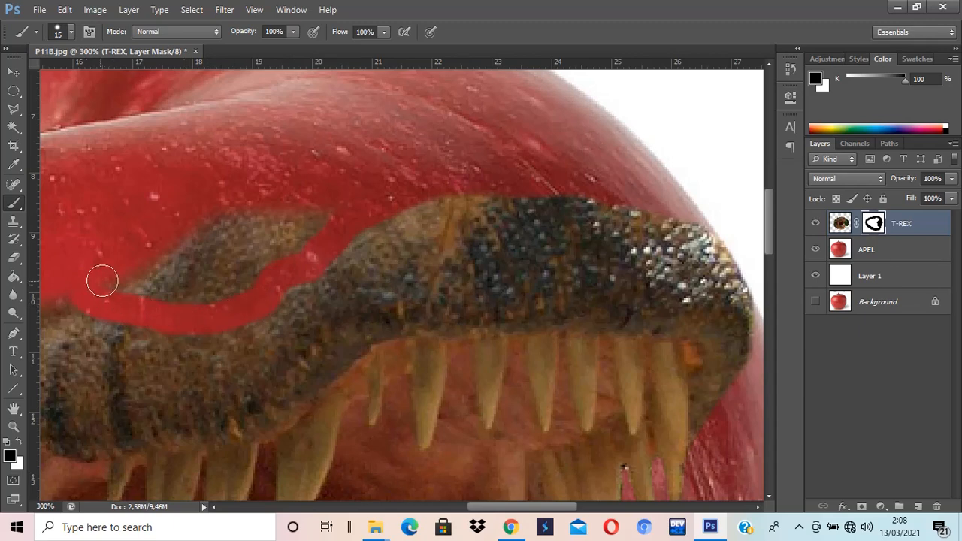
Step: Mask out the stray patch of dinosaur skin left in the apple area above the upper jaw with the 15 px brush
{"action": "left_click_drag", "start_coordinate": [157, 271], "coordinate": [301, 266]}
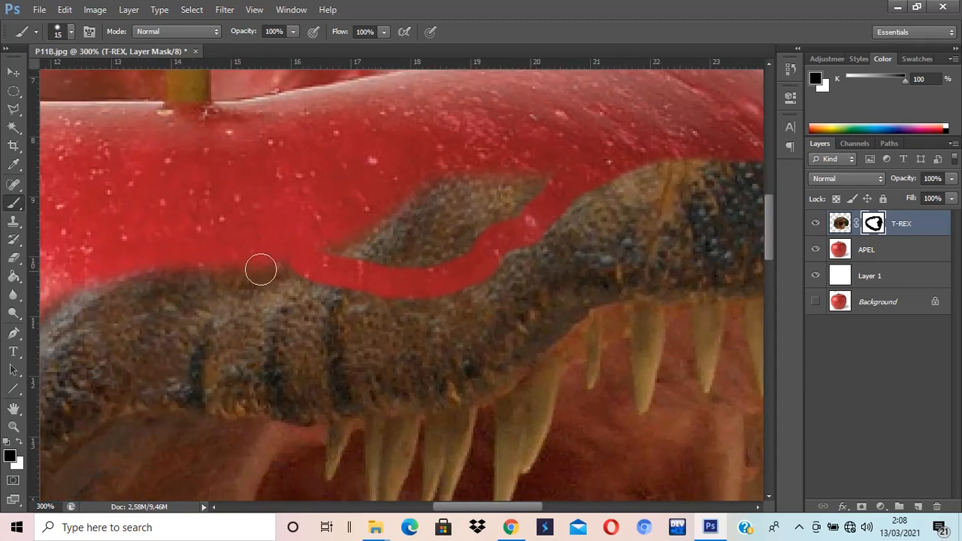
{"action": "mouse_move", "coordinate": [506, 196]}
{"action": "left_mouse_down"}
{"action": "mouse_move", "coordinate": [434, 243]}
{"action": "mouse_move", "coordinate": [532, 184]}
{"action": "mouse_move", "coordinate": [499, 219]}
{"action": "mouse_move", "coordinate": [419, 261]}
{"action": "mouse_move", "coordinate": [506, 176]}
{"action": "mouse_move", "coordinate": [399, 252]}
{"action": "mouse_move", "coordinate": [438, 222]}
{"action": "mouse_move", "coordinate": [459, 175]}
{"action": "mouse_move", "coordinate": [366, 222]}
{"action": "mouse_move", "coordinate": [345, 246]}
{"action": "mouse_move", "coordinate": [373, 257]}
{"action": "mouse_move", "coordinate": [420, 225]}
{"action": "mouse_move", "coordinate": [427, 199]}
{"action": "mouse_move", "coordinate": [385, 235]}
{"action": "left_mouse_up"}
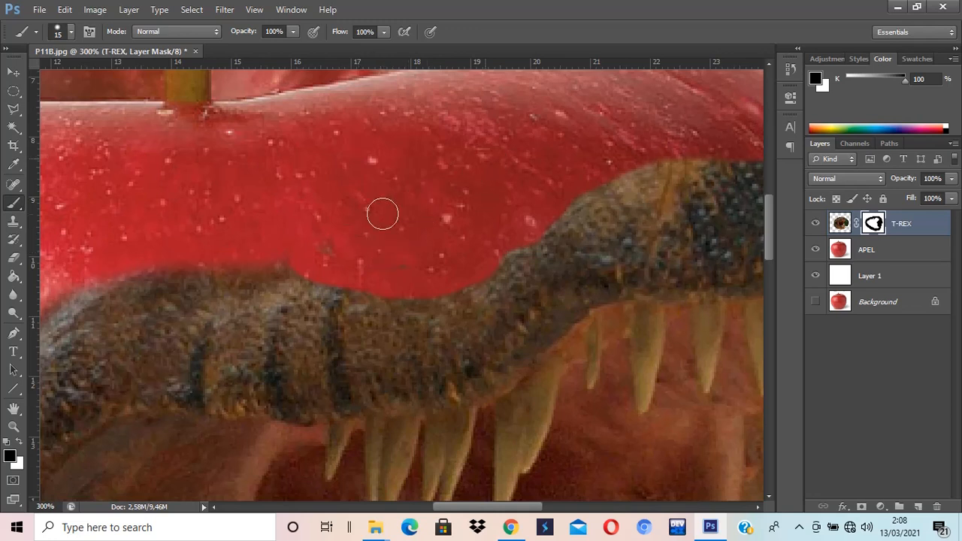
{"action": "mouse_move", "coordinate": [431, 260]}
{"action": "left_mouse_down"}
{"action": "mouse_move", "coordinate": [378, 273]}
{"action": "mouse_move", "coordinate": [283, 266]}
{"action": "left_mouse_up"}
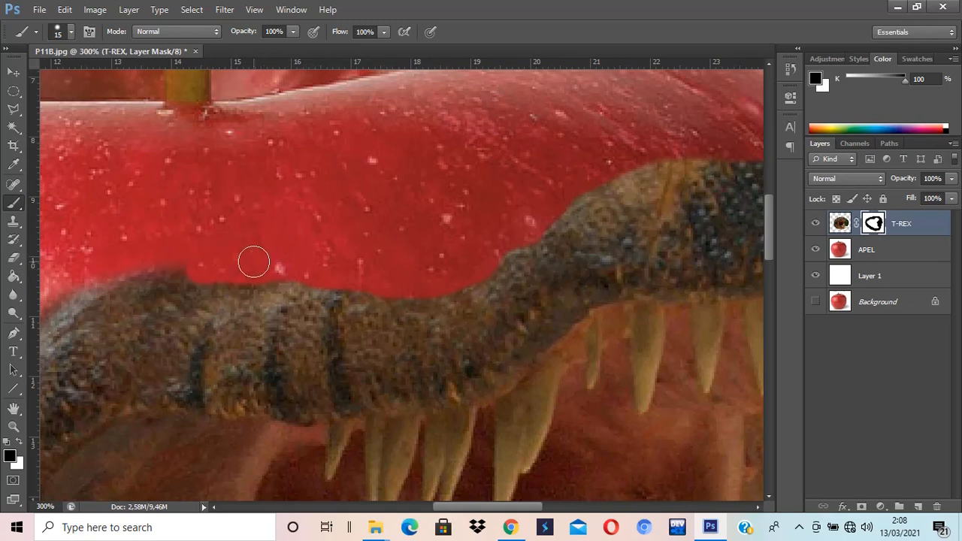
{"action": "left_click_drag", "start_coordinate": [279, 258], "coordinate": [401, 239]}
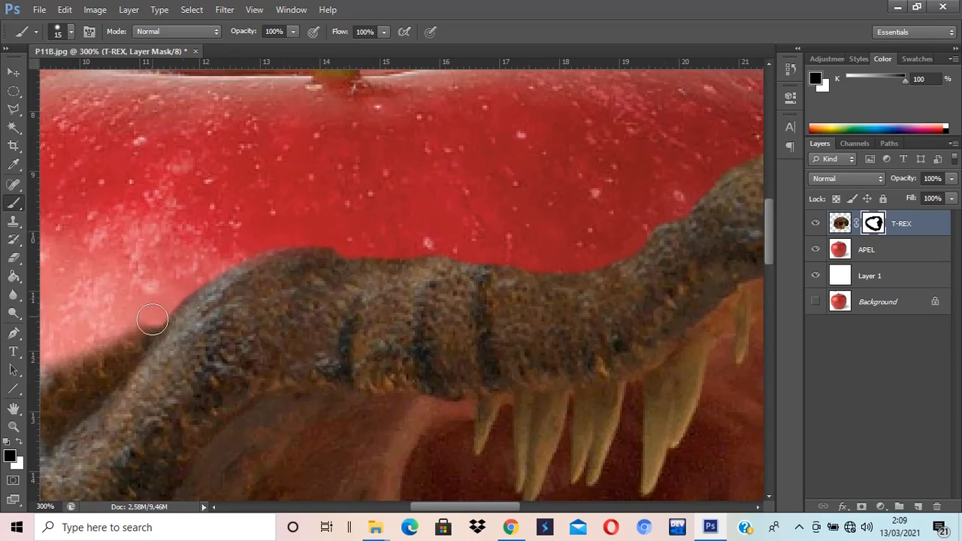
Step: Mask along the upper jaw's sloping top edge down toward the snout
{"action": "mouse_move", "coordinate": [156, 321]}
{"action": "left_mouse_down"}
{"action": "mouse_move", "coordinate": [339, 249]}
{"action": "mouse_move", "coordinate": [364, 230]}
{"action": "mouse_move", "coordinate": [356, 225]}
{"action": "mouse_move", "coordinate": [321, 263]}
{"action": "mouse_move", "coordinate": [368, 208]}
{"action": "mouse_move", "coordinate": [273, 320]}
{"action": "mouse_move", "coordinate": [202, 318]}
{"action": "mouse_move", "coordinate": [171, 352]}
{"action": "mouse_move", "coordinate": [227, 329]}
{"action": "mouse_move", "coordinate": [259, 358]}
{"action": "mouse_move", "coordinate": [215, 346]}
{"action": "mouse_move", "coordinate": [188, 369]}
{"action": "mouse_move", "coordinate": [203, 347]}
{"action": "left_mouse_up"}
{"action": "key", "text": "x"}
{"action": "key", "text": "x"}
{"action": "mouse_move", "coordinate": [309, 260]}
{"action": "left_mouse_down"}
{"action": "mouse_move", "coordinate": [257, 297]}
{"action": "mouse_move", "coordinate": [248, 287]}
{"action": "mouse_move", "coordinate": [216, 294]}
{"action": "mouse_move", "coordinate": [172, 311]}
{"action": "left_mouse_up"}
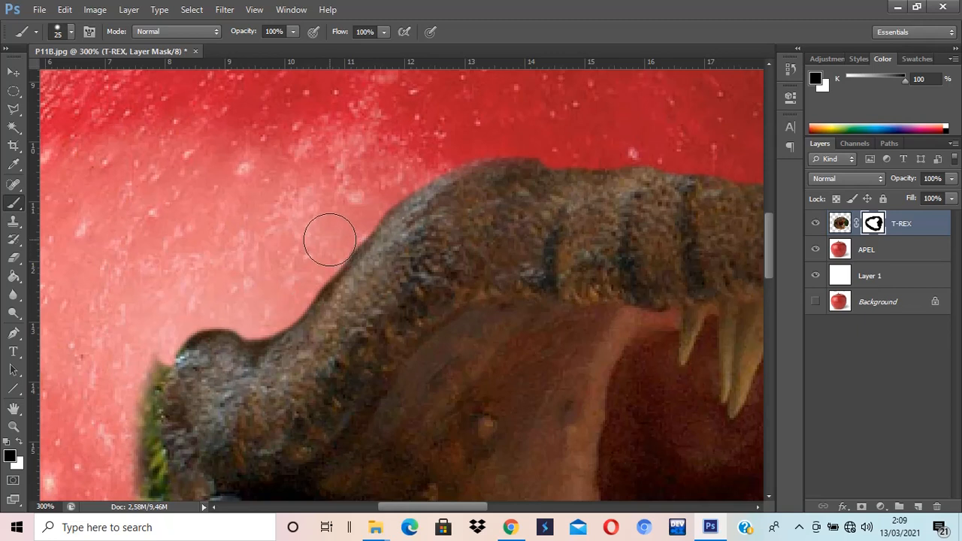
Step: Set the brush to 20 px and mask around the snout tip and down its front edge
{"action": "key", "text": "bracketright"}
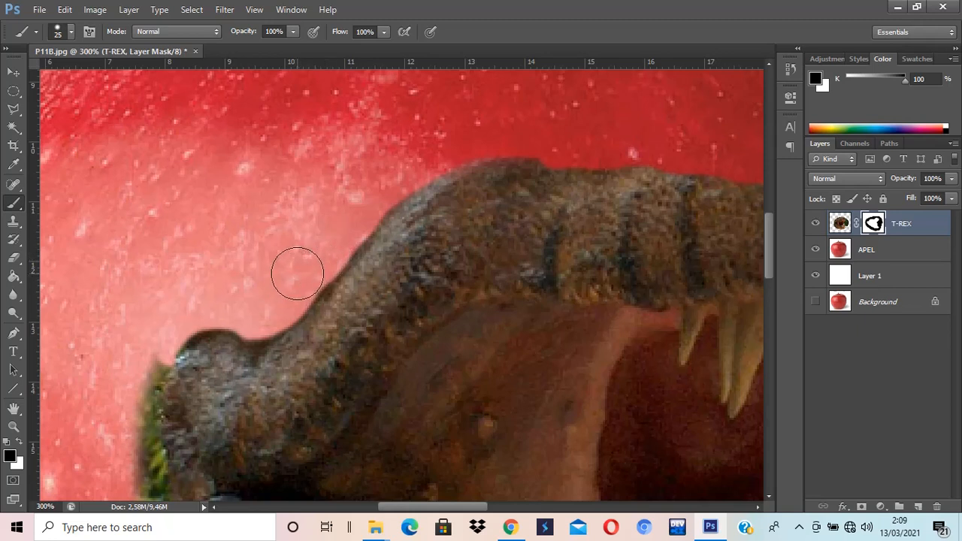
{"action": "key", "text": "bracketleft"}
{"action": "key", "text": "bracketleft"}
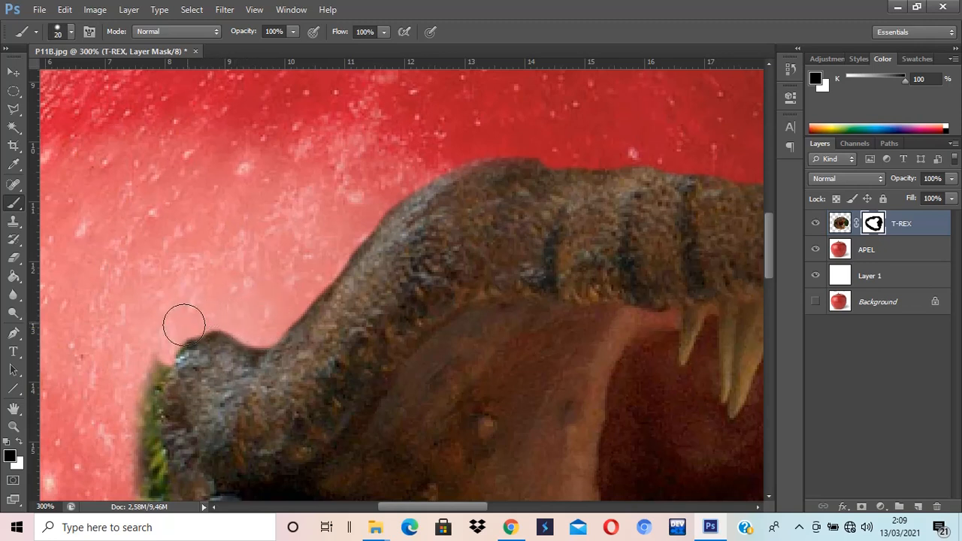
{"action": "mouse_move", "coordinate": [172, 330]}
{"action": "left_mouse_down"}
{"action": "mouse_move", "coordinate": [346, 278]}
{"action": "mouse_move", "coordinate": [331, 277]}
{"action": "left_mouse_up"}
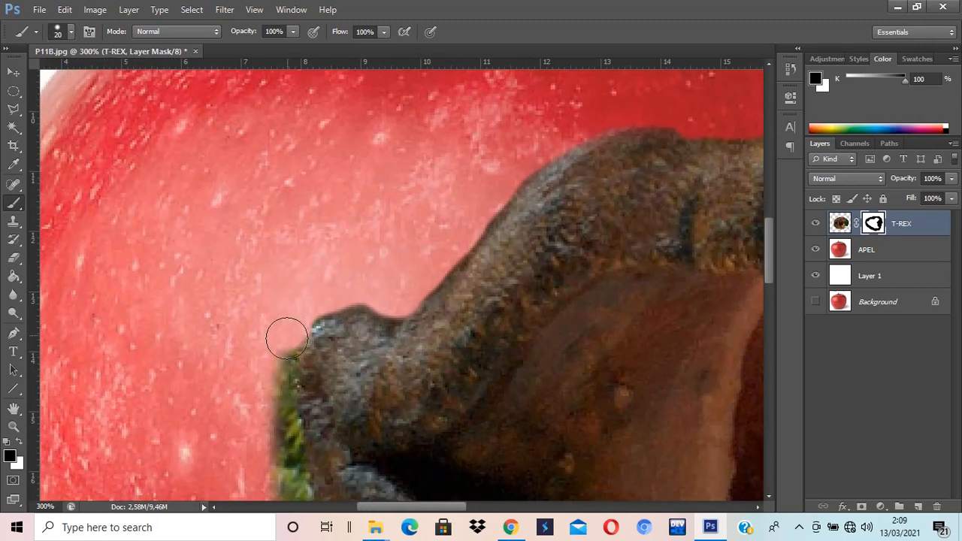
{"action": "mouse_move", "coordinate": [282, 342]}
{"action": "left_mouse_down"}
{"action": "mouse_move", "coordinate": [267, 384]}
{"action": "mouse_move", "coordinate": [278, 408]}
{"action": "left_mouse_up"}
{"action": "scroll", "coordinate": [301, 398], "scroll_direction": "down", "scroll_amount": 3}
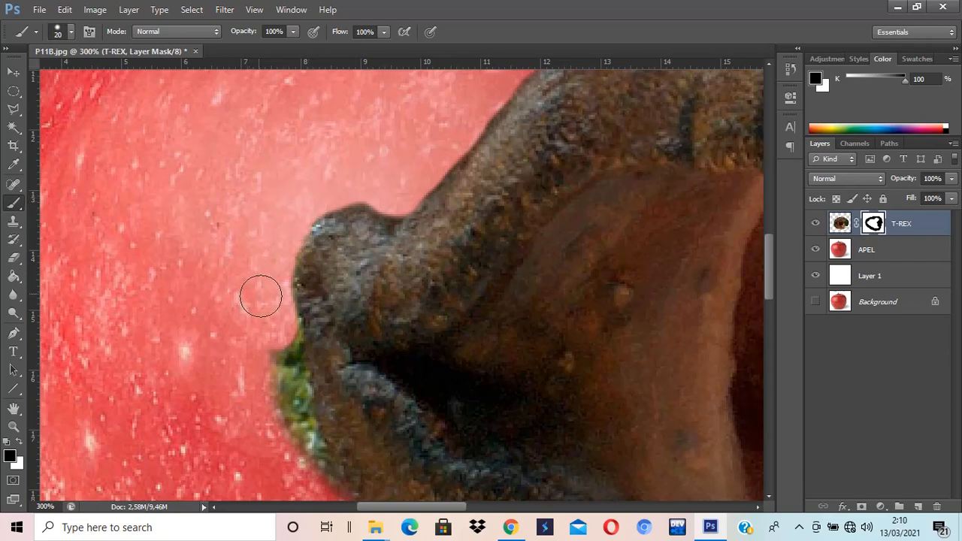
{"action": "mouse_move", "coordinate": [282, 333]}
{"action": "left_mouse_down"}
{"action": "mouse_move", "coordinate": [285, 408]}
{"action": "mouse_move", "coordinate": [297, 444]}
{"action": "mouse_move", "coordinate": [292, 395]}
{"action": "mouse_move", "coordinate": [353, 439]}
{"action": "mouse_move", "coordinate": [300, 343]}
{"action": "mouse_move", "coordinate": [282, 266]}
{"action": "mouse_move", "coordinate": [324, 392]}
{"action": "mouse_move", "coordinate": [296, 340]}
{"action": "mouse_move", "coordinate": [271, 151]}
{"action": "left_mouse_up"}
Step: Mask the apple-side background along the underside edge of the lower jaw
{"action": "scroll", "coordinate": [294, 398], "scroll_direction": "down", "scroll_amount": 3}
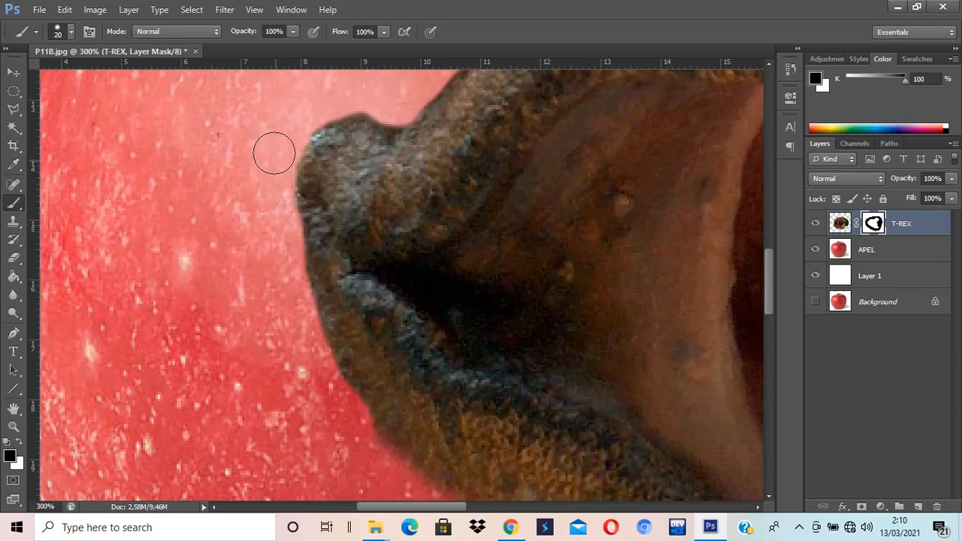
{"action": "scroll", "coordinate": [293, 323], "scroll_direction": "down", "scroll_amount": 2}
{"action": "scroll", "coordinate": [296, 328], "scroll_direction": "down", "scroll_amount": 1}
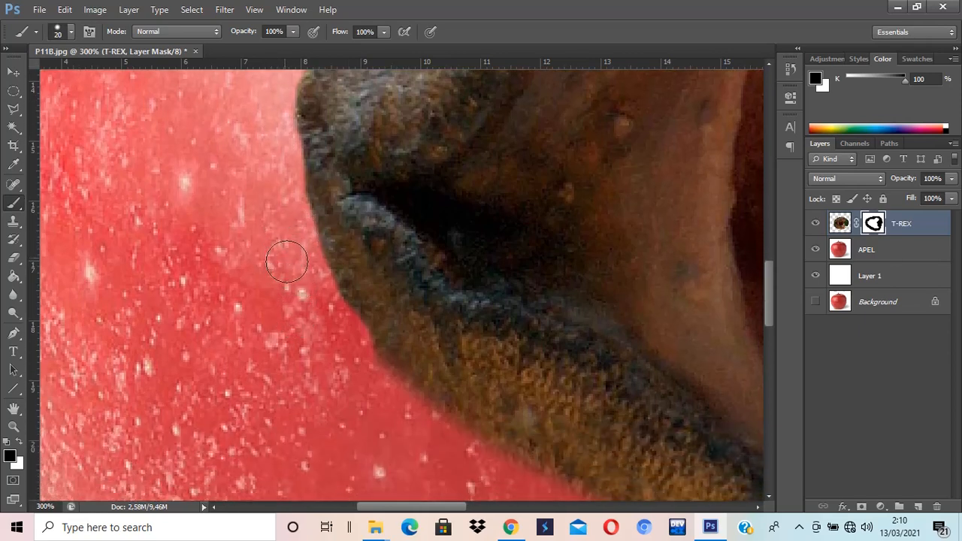
{"action": "mouse_move", "coordinate": [360, 353]}
{"action": "left_mouse_down"}
{"action": "mouse_move", "coordinate": [438, 421]}
{"action": "mouse_move", "coordinate": [523, 464]}
{"action": "left_mouse_up"}
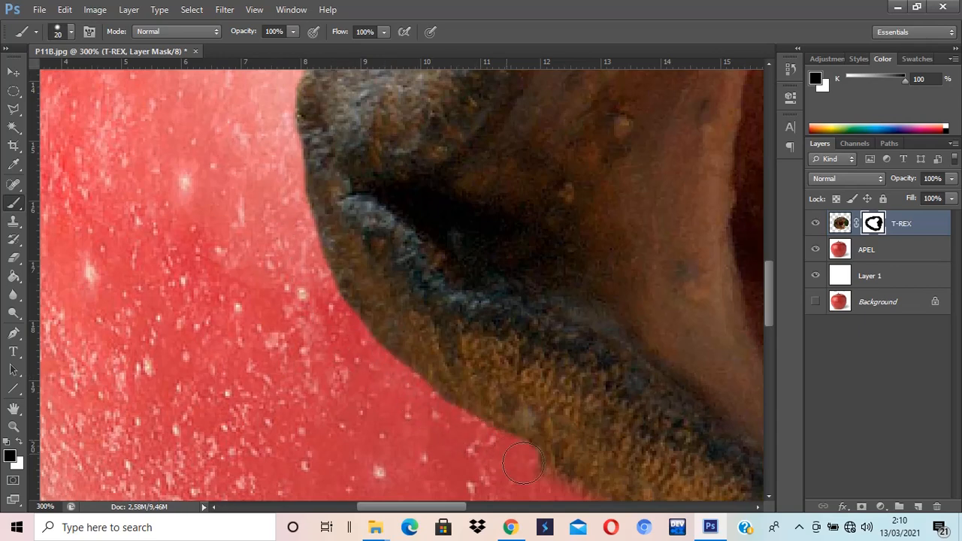
{"action": "scroll", "coordinate": [441, 435], "scroll_direction": "down", "scroll_amount": 3}
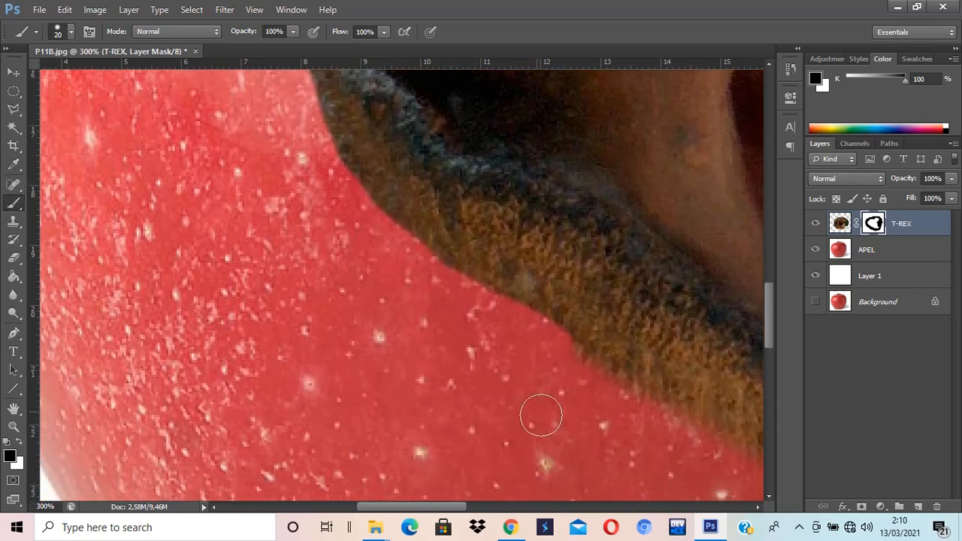
{"action": "mouse_move", "coordinate": [496, 418]}
{"action": "left_mouse_down"}
{"action": "mouse_move", "coordinate": [437, 409]}
{"action": "mouse_move", "coordinate": [431, 393]}
{"action": "left_mouse_up"}
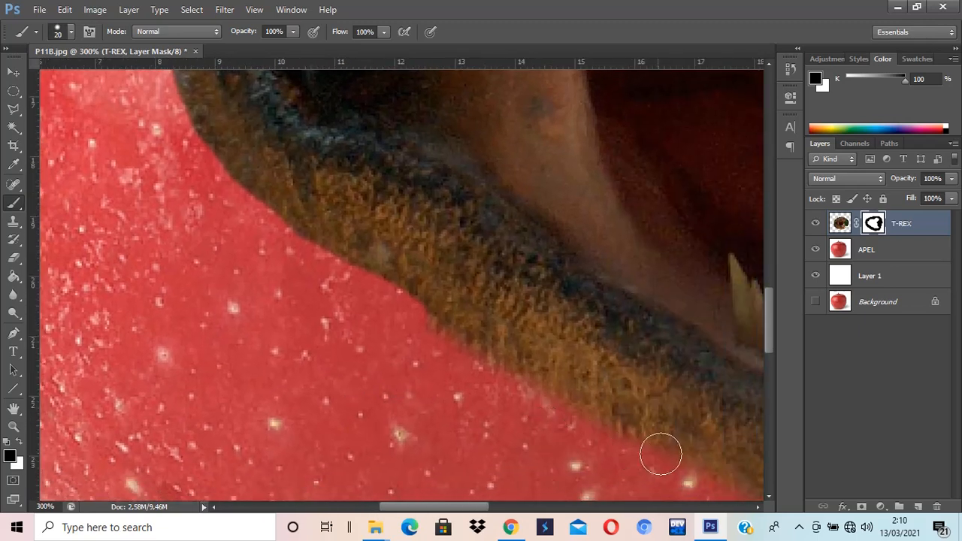
{"action": "mouse_move", "coordinate": [686, 467]}
{"action": "left_mouse_down"}
{"action": "mouse_move", "coordinate": [500, 351]}
{"action": "mouse_move", "coordinate": [423, 288]}
{"action": "mouse_move", "coordinate": [401, 285]}
{"action": "left_mouse_up"}
{"action": "mouse_move", "coordinate": [467, 343]}
{"action": "left_mouse_down"}
{"action": "mouse_move", "coordinate": [439, 310]}
{"action": "mouse_move", "coordinate": [607, 406]}
{"action": "mouse_move", "coordinate": [645, 450]}
{"action": "mouse_move", "coordinate": [662, 454]}
{"action": "mouse_move", "coordinate": [573, 421]}
{"action": "left_mouse_up"}
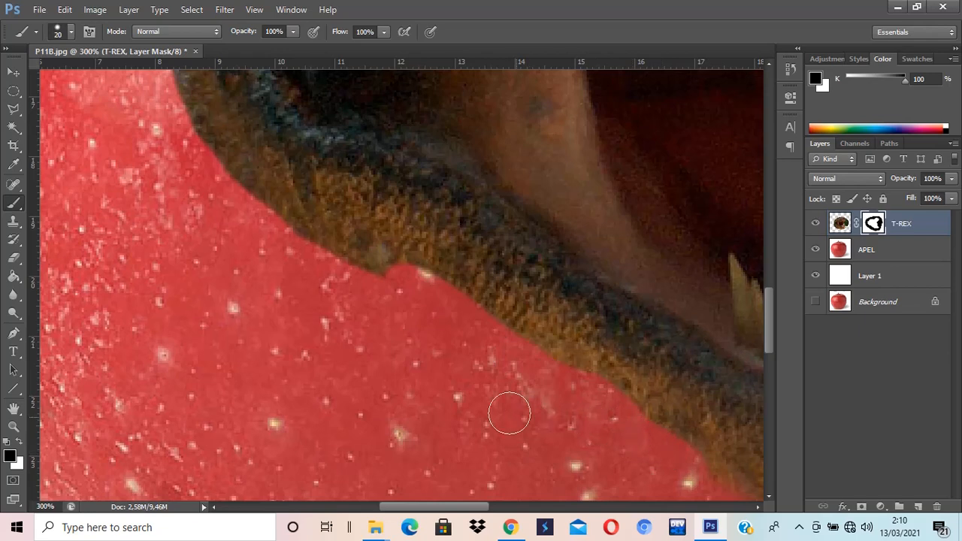
{"action": "mouse_move", "coordinate": [379, 368]}
{"action": "left_mouse_down"}
{"action": "mouse_move", "coordinate": [440, 387]}
{"action": "mouse_move", "coordinate": [518, 453]}
{"action": "left_mouse_up"}
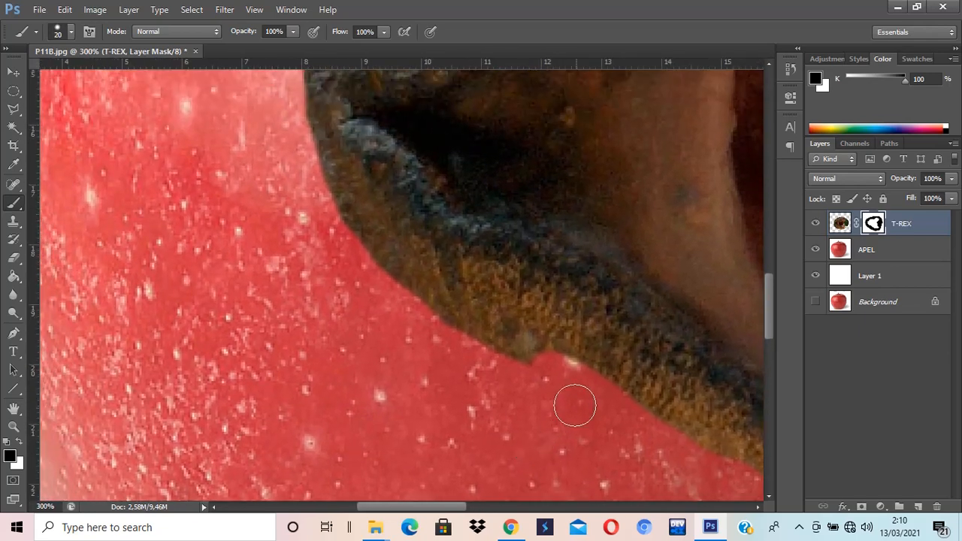
{"action": "mouse_move", "coordinate": [574, 404]}
{"action": "left_mouse_down"}
{"action": "mouse_move", "coordinate": [536, 361]}
{"action": "mouse_move", "coordinate": [421, 305]}
{"action": "mouse_move", "coordinate": [309, 189]}
{"action": "left_mouse_up"}
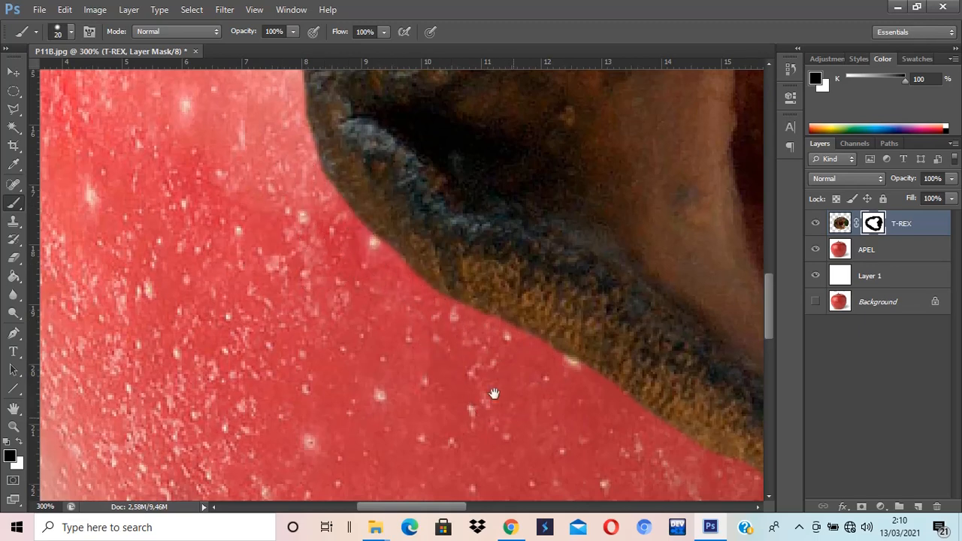
{"action": "mouse_move", "coordinate": [510, 425]}
{"action": "left_mouse_down"}
{"action": "mouse_move", "coordinate": [316, 271]}
{"action": "mouse_move", "coordinate": [250, 244]}
{"action": "left_mouse_up"}
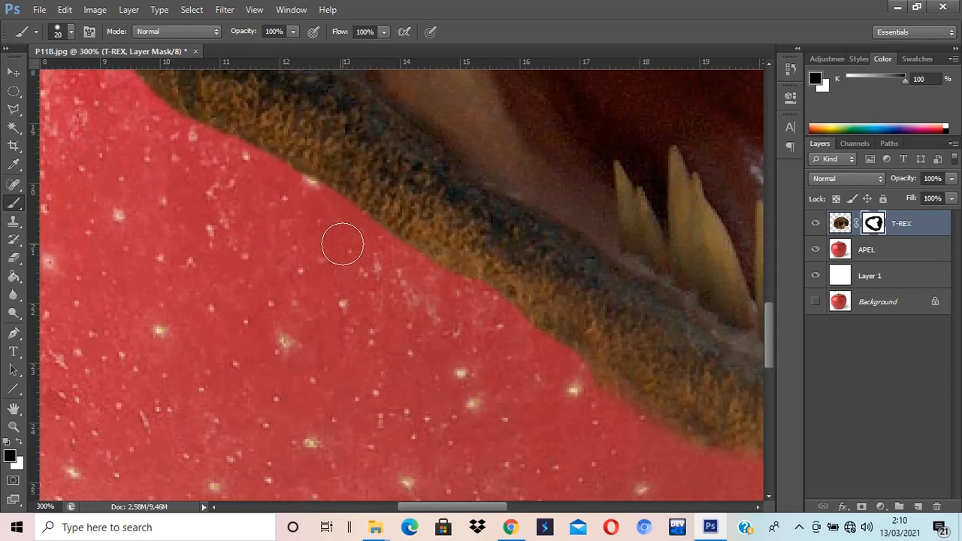
{"action": "mouse_move", "coordinate": [397, 267]}
{"action": "left_mouse_down"}
{"action": "mouse_move", "coordinate": [534, 341]}
{"action": "mouse_move", "coordinate": [654, 436]}
{"action": "mouse_move", "coordinate": [609, 391]}
{"action": "mouse_move", "coordinate": [548, 361]}
{"action": "mouse_move", "coordinate": [631, 406]}
{"action": "mouse_move", "coordinate": [431, 368]}
{"action": "mouse_move", "coordinate": [403, 343]}
{"action": "mouse_move", "coordinate": [411, 363]}
{"action": "mouse_move", "coordinate": [447, 383]}
{"action": "mouse_move", "coordinate": [661, 415]}
{"action": "mouse_move", "coordinate": [649, 417]}
{"action": "mouse_move", "coordinate": [652, 403]}
{"action": "left_mouse_up"}
Step: Switch to white to restore a bit of the lower jaw's edge on the mask, then return to black
{"action": "key", "text": "space"}
{"action": "key", "text": "x"}
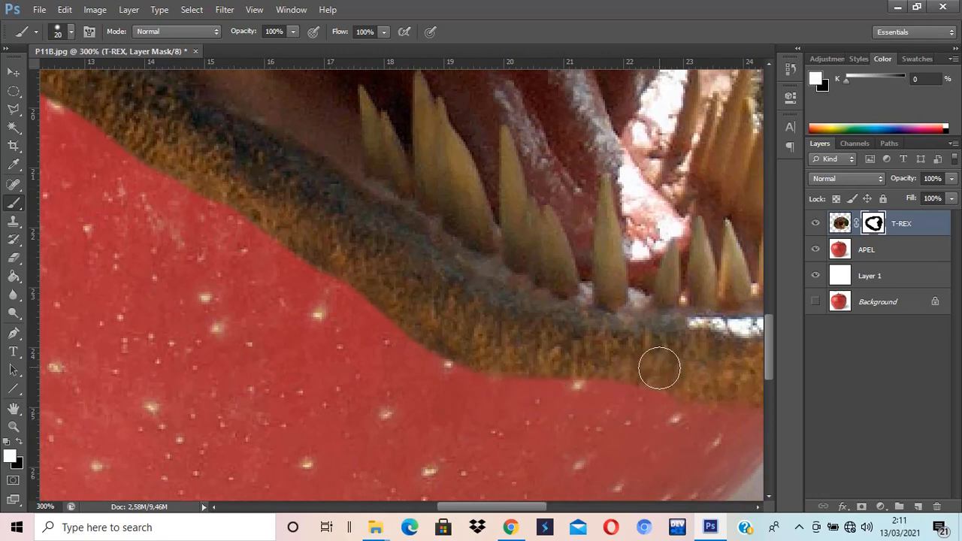
{"action": "mouse_move", "coordinate": [659, 368]}
{"action": "left_mouse_down"}
{"action": "mouse_move", "coordinate": [587, 376]}
{"action": "mouse_move", "coordinate": [496, 344]}
{"action": "mouse_move", "coordinate": [560, 366]}
{"action": "mouse_move", "coordinate": [494, 352]}
{"action": "mouse_move", "coordinate": [567, 373]}
{"action": "mouse_move", "coordinate": [686, 381]}
{"action": "left_mouse_up"}
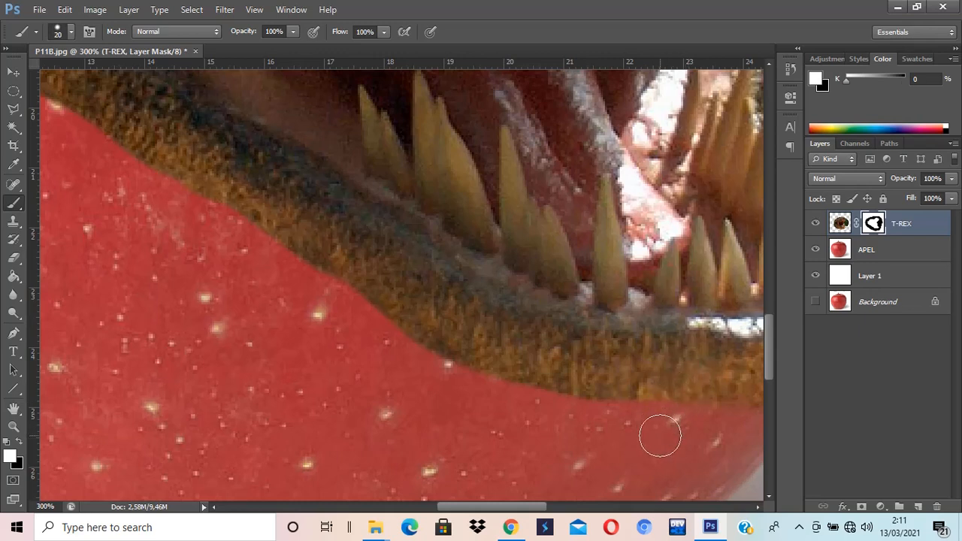
{"action": "key", "text": "x"}
Step: Mask along the lower jaw's edge up to the right corner of the mouth
{"action": "mouse_move", "coordinate": [468, 389]}
{"action": "left_mouse_down"}
{"action": "mouse_move", "coordinate": [429, 368]}
{"action": "mouse_move", "coordinate": [389, 363]}
{"action": "left_mouse_up"}
{"action": "left_click_drag", "start_coordinate": [599, 438], "coordinate": [499, 383]}
{"action": "left_click_drag", "start_coordinate": [635, 393], "coordinate": [516, 399]}
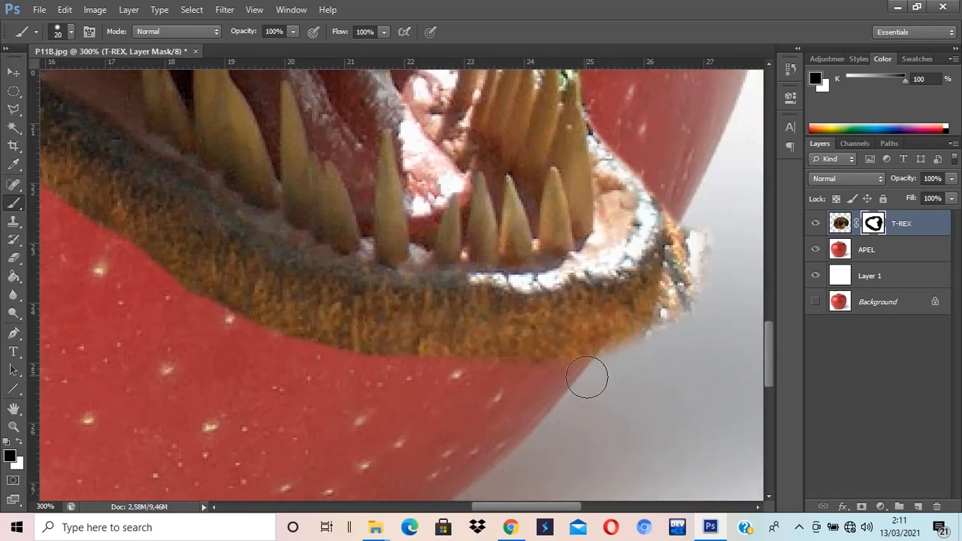
{"action": "mouse_move", "coordinate": [609, 364]}
{"action": "left_mouse_down"}
{"action": "mouse_move", "coordinate": [667, 328]}
{"action": "mouse_move", "coordinate": [686, 294]}
{"action": "mouse_move", "coordinate": [688, 202]}
{"action": "mouse_move", "coordinate": [694, 266]}
{"action": "left_mouse_up"}
{"action": "mouse_move", "coordinate": [663, 323]}
{"action": "left_mouse_down"}
{"action": "mouse_move", "coordinate": [620, 371]}
{"action": "mouse_move", "coordinate": [666, 307]}
{"action": "left_mouse_up"}
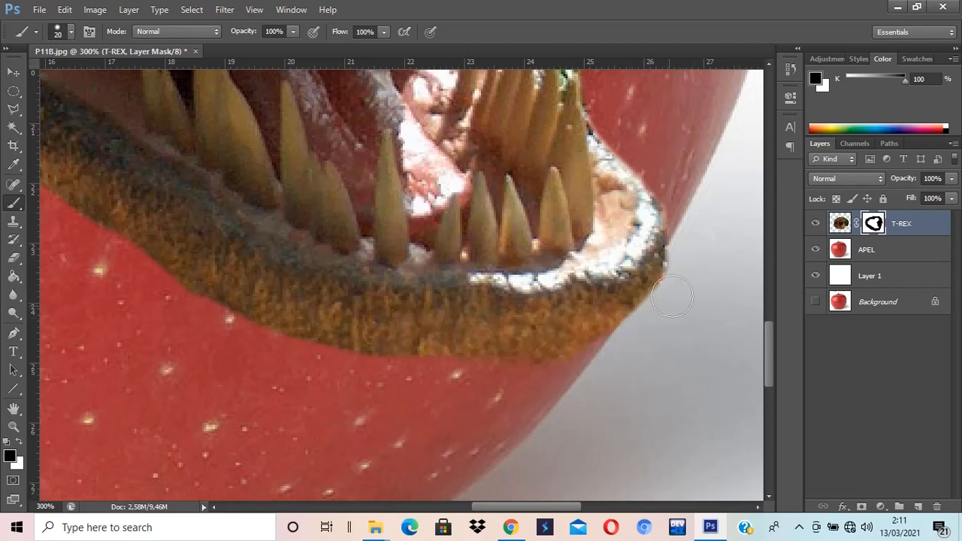
{"action": "left_click_drag", "start_coordinate": [672, 297], "coordinate": [680, 272]}
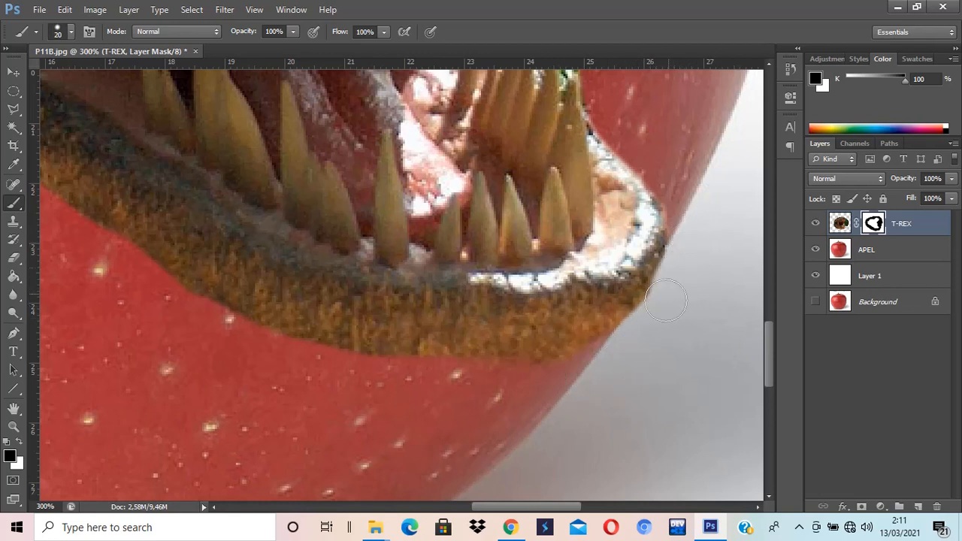
{"action": "left_click_drag", "start_coordinate": [660, 305], "coordinate": [617, 342]}
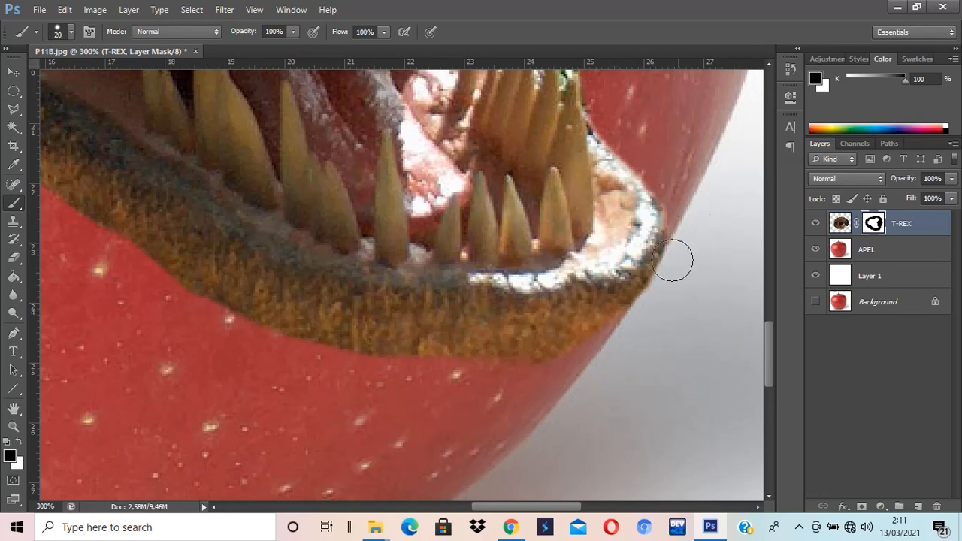
Step: Add a layer mask to the APEL layer and paint black to hide the apple edge beside the mouth's right side
{"action": "scroll", "coordinate": [672, 260], "scroll_direction": "up", "scroll_amount": 5}
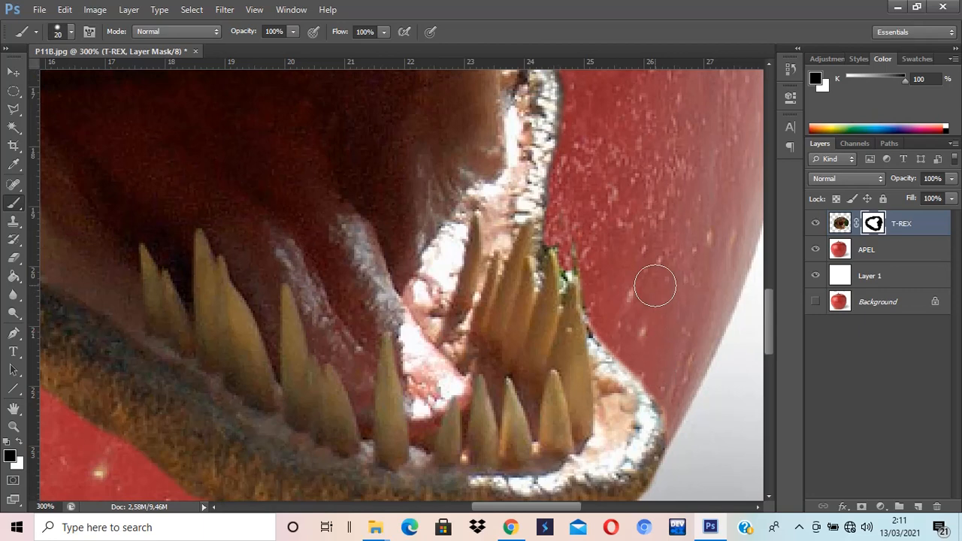
{"action": "key", "text": "ctrl+0"}
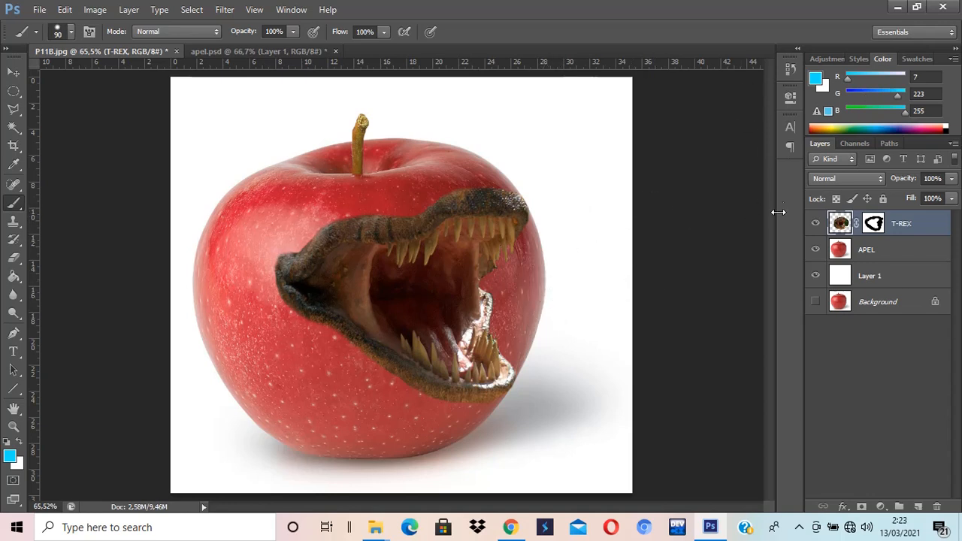
{"action": "left_click", "coordinate": [889, 252]}
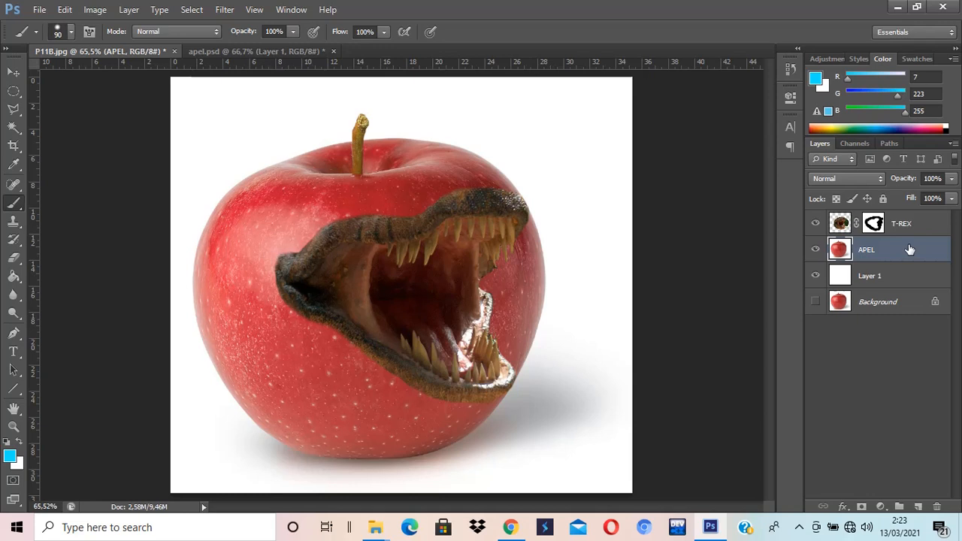
{"action": "left_click", "coordinate": [862, 508]}
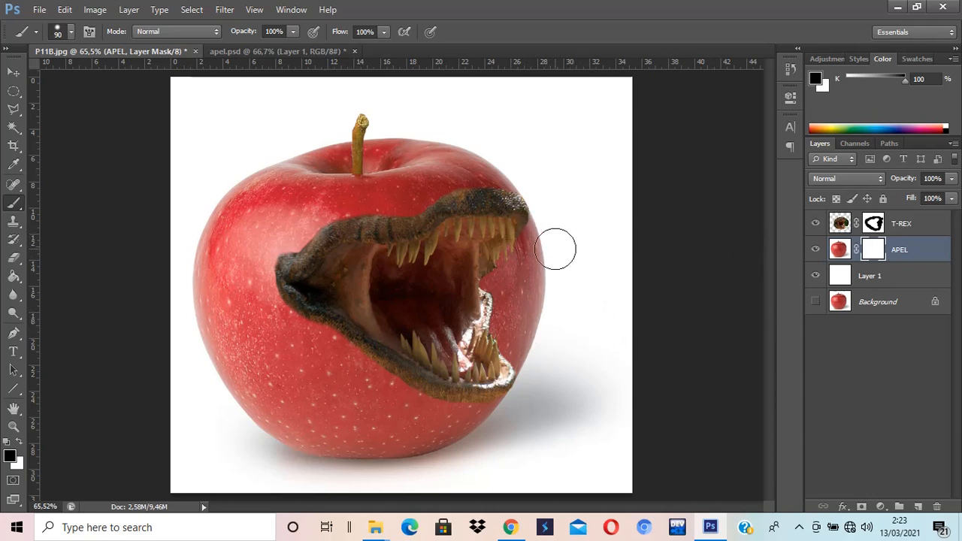
{"action": "mouse_move", "coordinate": [543, 241]}
{"action": "left_mouse_down"}
{"action": "mouse_move", "coordinate": [545, 221]}
{"action": "mouse_move", "coordinate": [529, 256]}
{"action": "mouse_move", "coordinate": [498, 279]}
{"action": "mouse_move", "coordinate": [515, 346]}
{"action": "mouse_move", "coordinate": [533, 322]}
{"action": "mouse_move", "coordinate": [543, 267]}
{"action": "mouse_move", "coordinate": [541, 274]}
{"action": "left_mouse_up"}
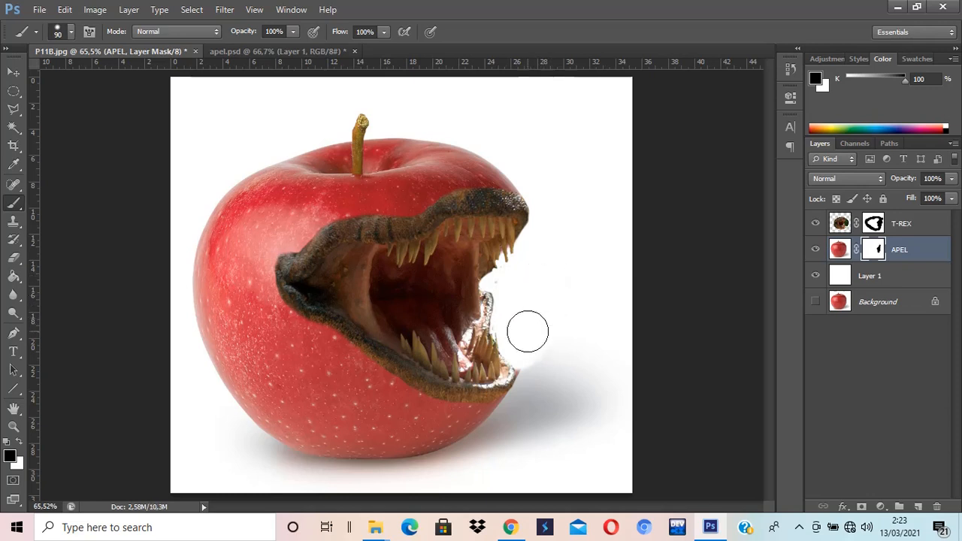
{"action": "mouse_move", "coordinate": [528, 333]}
{"action": "left_mouse_down"}
{"action": "mouse_move", "coordinate": [570, 337]}
{"action": "mouse_move", "coordinate": [553, 326]}
{"action": "mouse_move", "coordinate": [598, 339]}
{"action": "mouse_move", "coordinate": [601, 306]}
{"action": "mouse_move", "coordinate": [578, 299]}
{"action": "mouse_move", "coordinate": [569, 273]}
{"action": "left_mouse_up"}
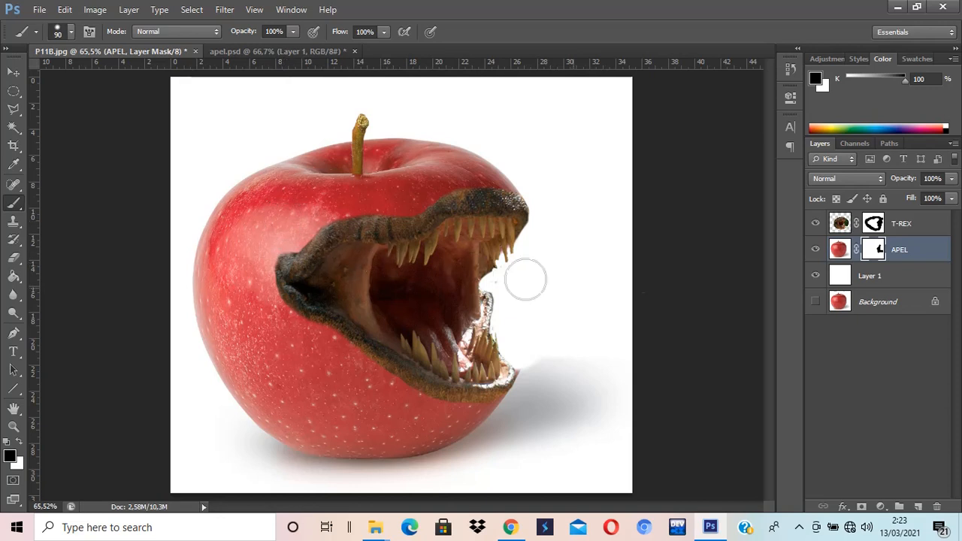
Step: Duplicate the Background layer and rename the copy APEL 2
{"action": "left_click", "coordinate": [882, 307]}
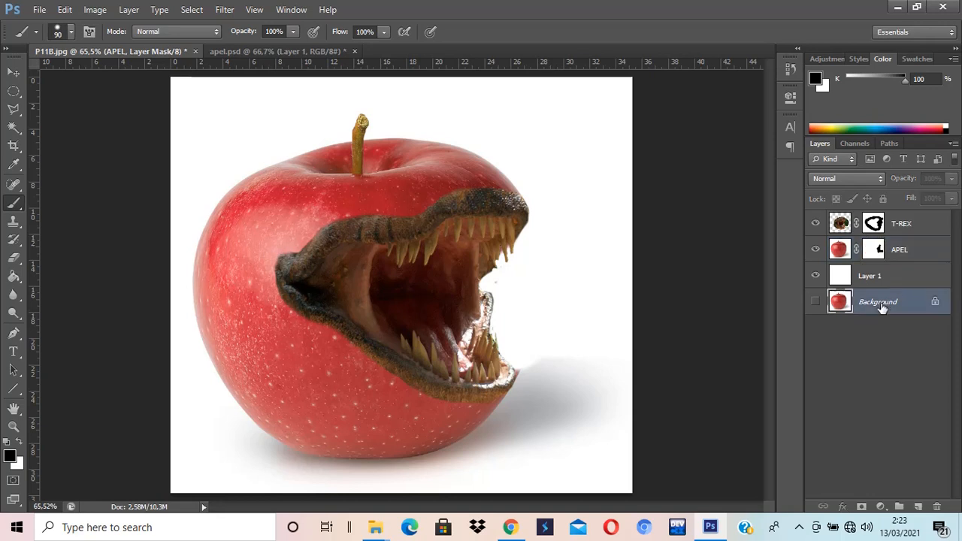
{"action": "key", "text": "ctrl+j"}
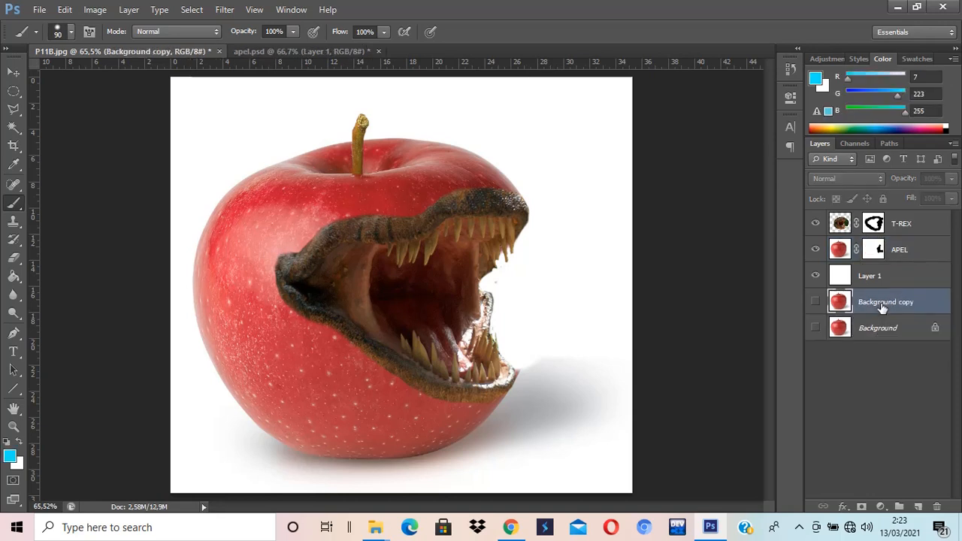
{"action": "double_click", "coordinate": [882, 305]}
{"action": "type", "text": "a"}
{"action": "key", "text": "Return"}
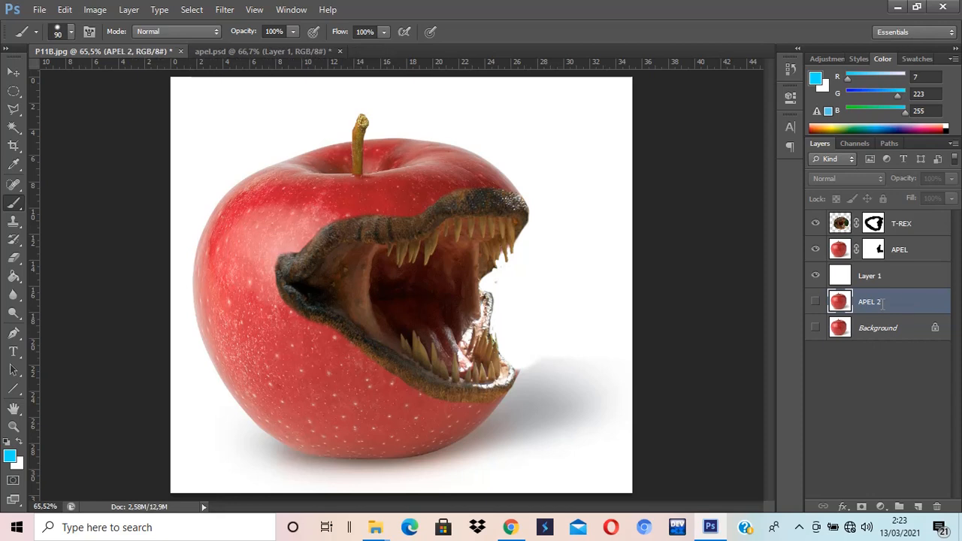
Step: Move the APEL 2 layer to the top of the layer stack and make it visible
{"action": "left_click_drag", "start_coordinate": [881, 305], "coordinate": [878, 223]}
{"action": "left_click", "coordinate": [814, 224]}
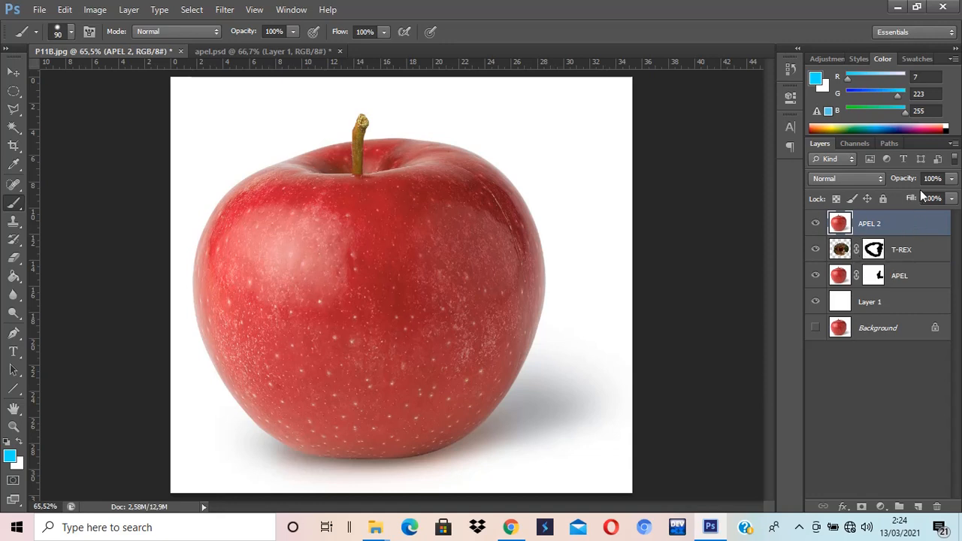
Step: Preview several blend modes for APEL 2 from the blend mode list, leaving it on Darken
{"action": "left_click", "coordinate": [881, 181]}
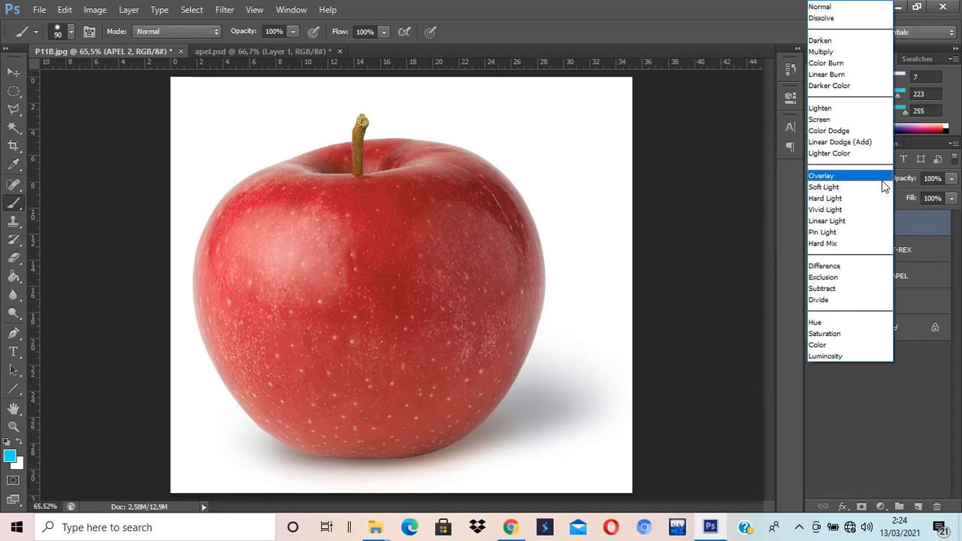
{"action": "left_click", "coordinate": [829, 42]}
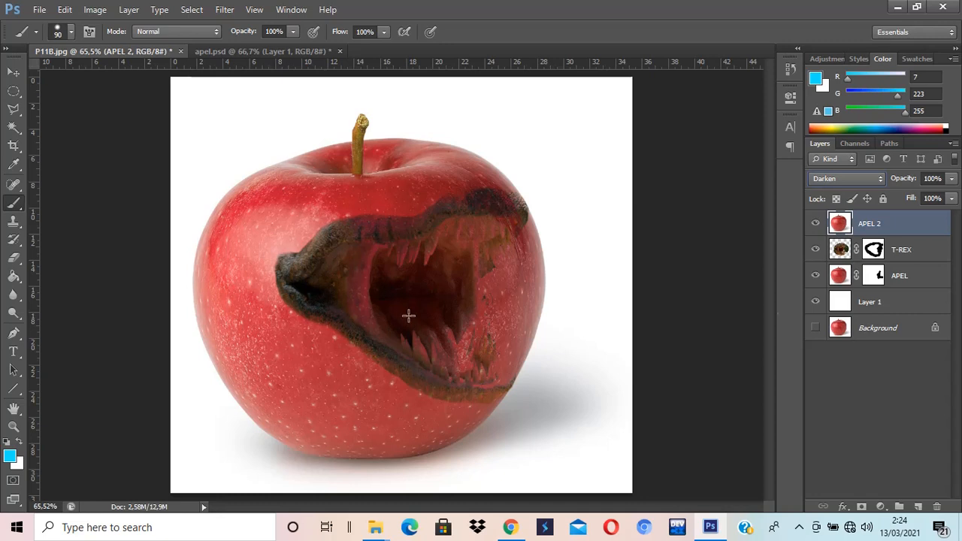
{"action": "left_click", "coordinate": [873, 179]}
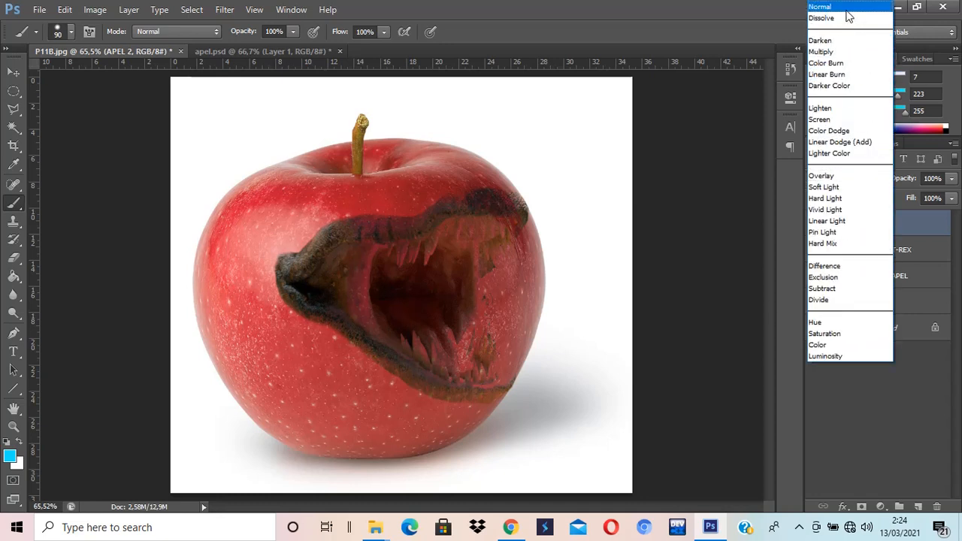
{"action": "left_click", "coordinate": [845, 8]}
{"action": "left_click", "coordinate": [854, 178]}
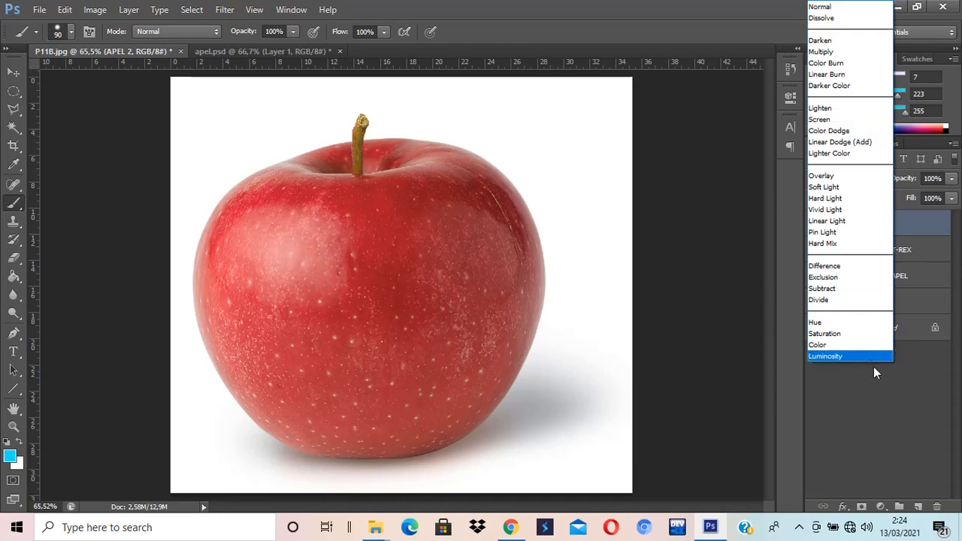
{"action": "left_click", "coordinate": [878, 403]}
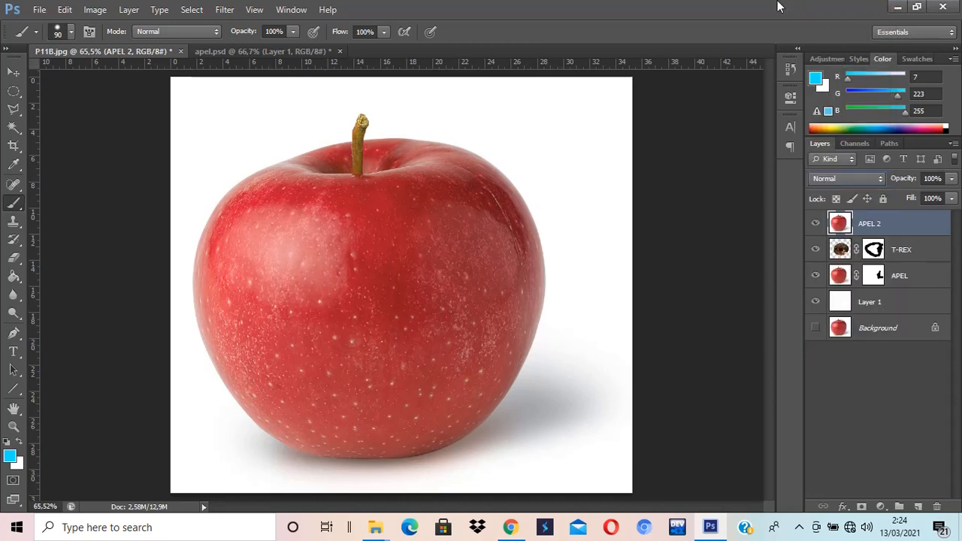
{"action": "left_click", "coordinate": [879, 179]}
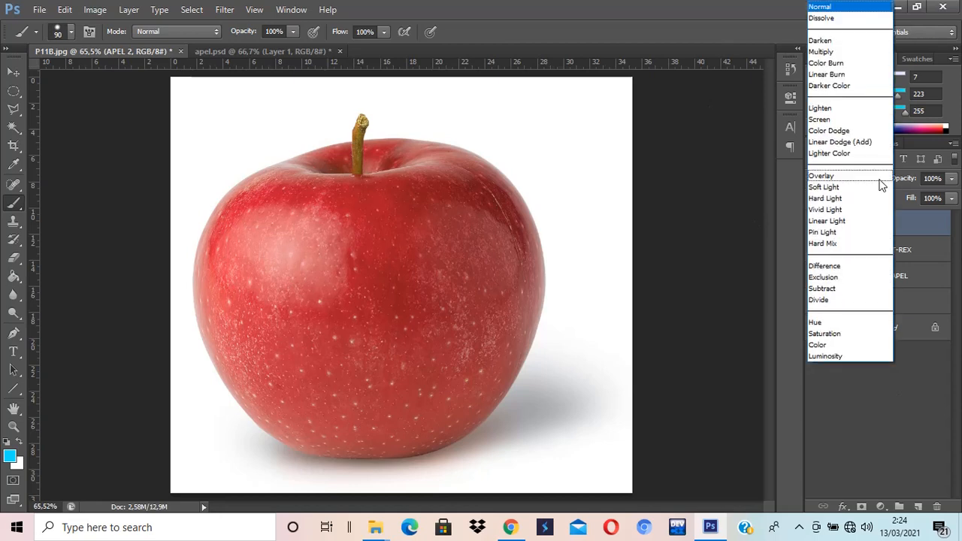
{"action": "left_click", "coordinate": [848, 44]}
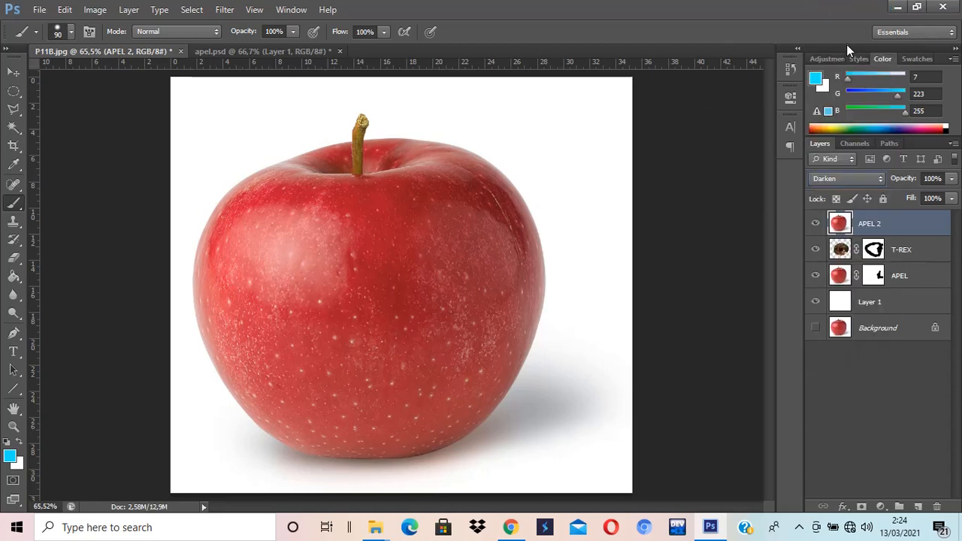
{"action": "left_click", "coordinate": [855, 181]}
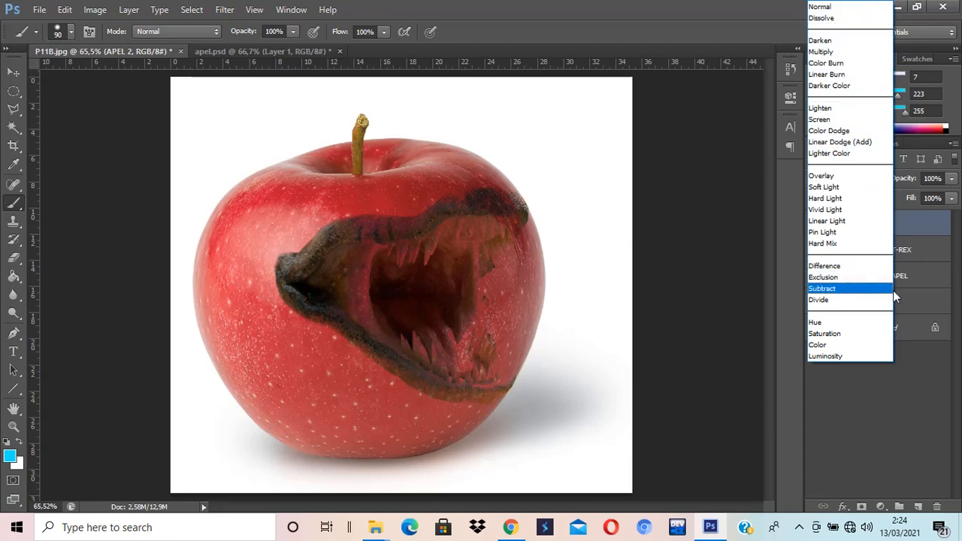
{"action": "left_click", "coordinate": [841, 41]}
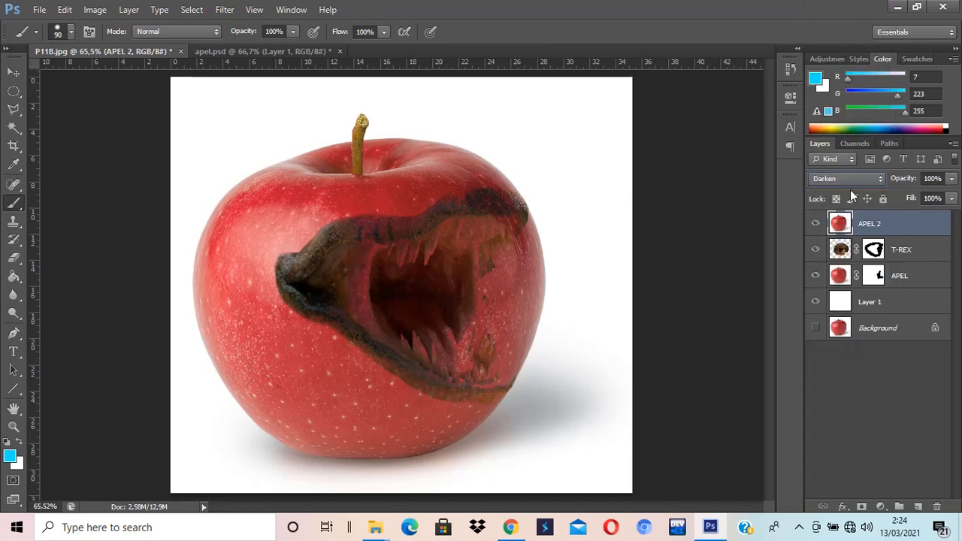
Step: Step through APEL 2's blend modes one by one, ending on Hard Light
{"action": "key", "text": "Down"}
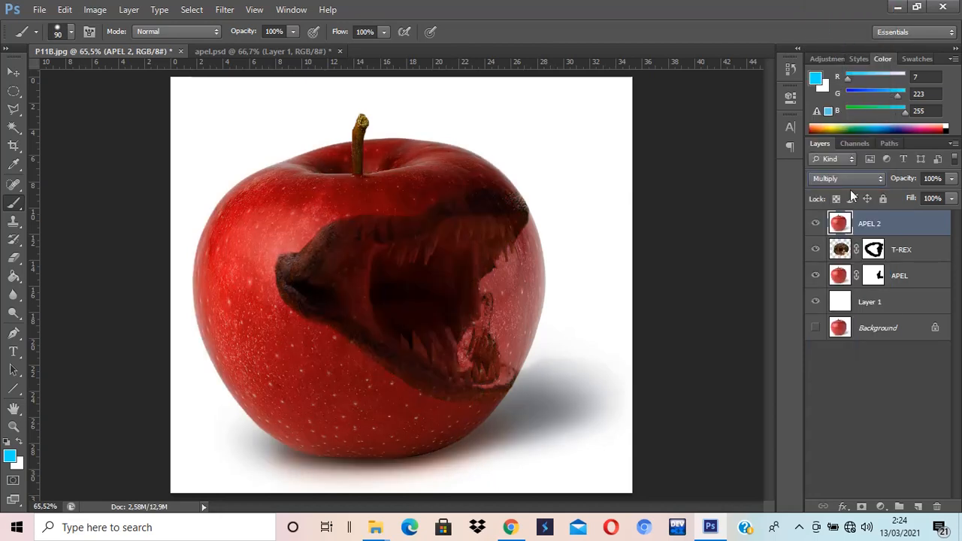
{"action": "key", "text": "Down"}
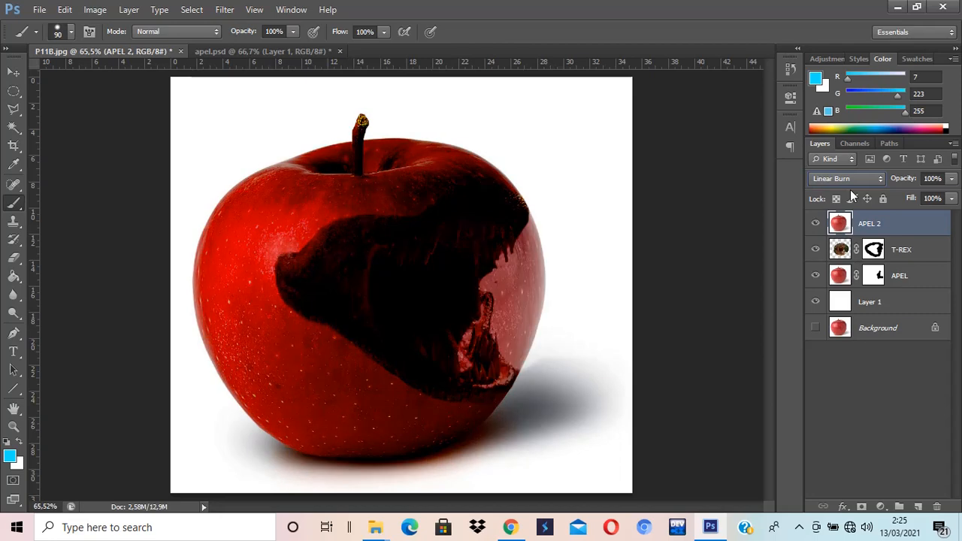
{"action": "key", "text": "Down"}
{"action": "key", "text": "Down"}
{"action": "key", "text": "Down"}
{"action": "key", "text": "Down"}
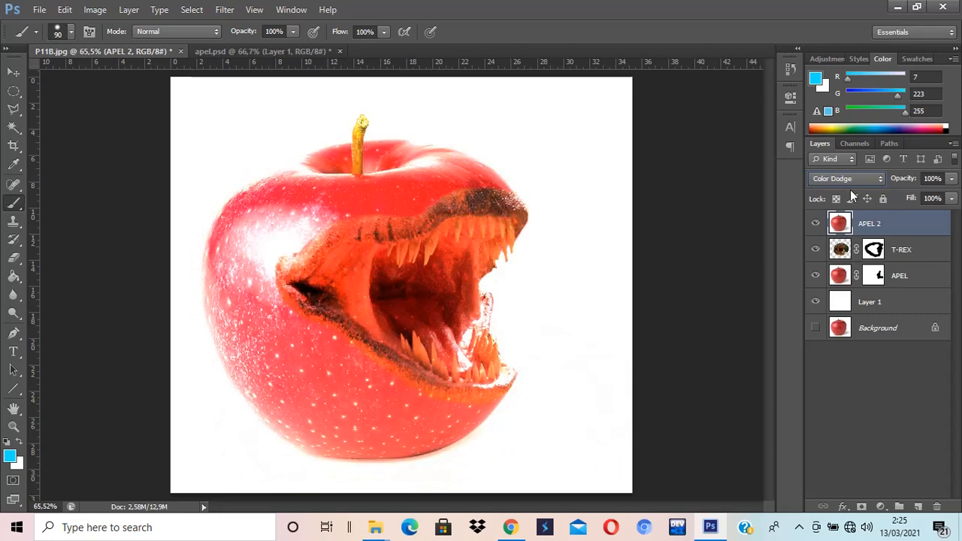
{"action": "key", "text": "Down"}
{"action": "key", "text": "Down"}
{"action": "key", "text": "Down"}
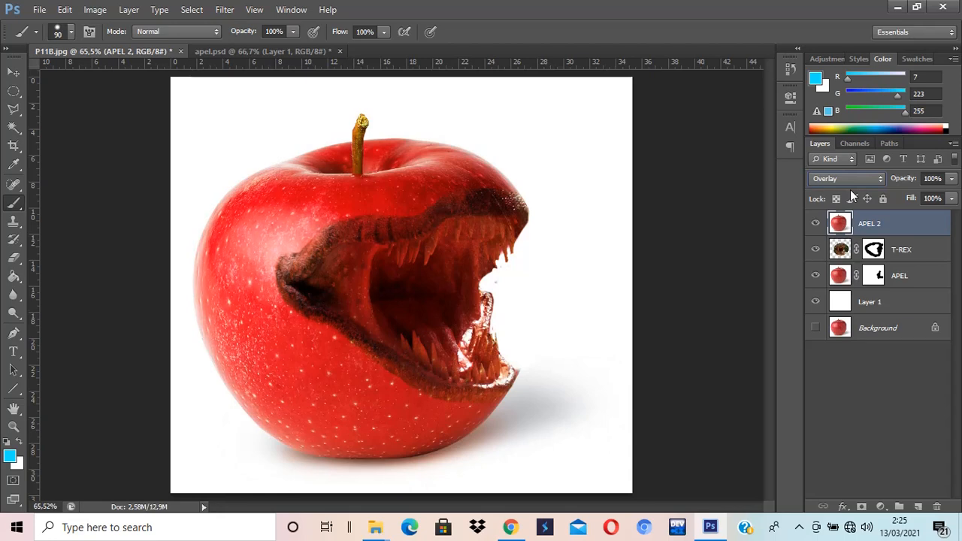
{"action": "key", "text": "Up"}
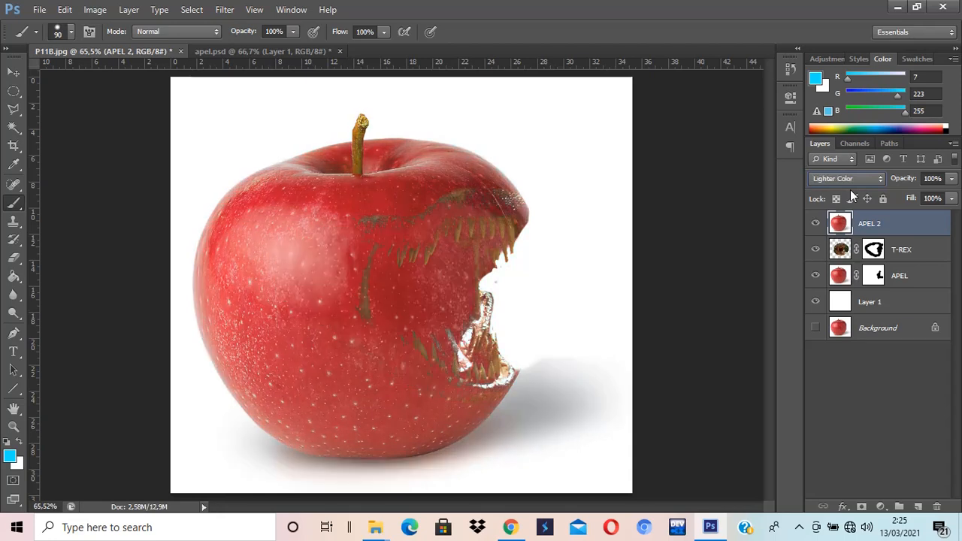
{"action": "key", "text": "Down"}
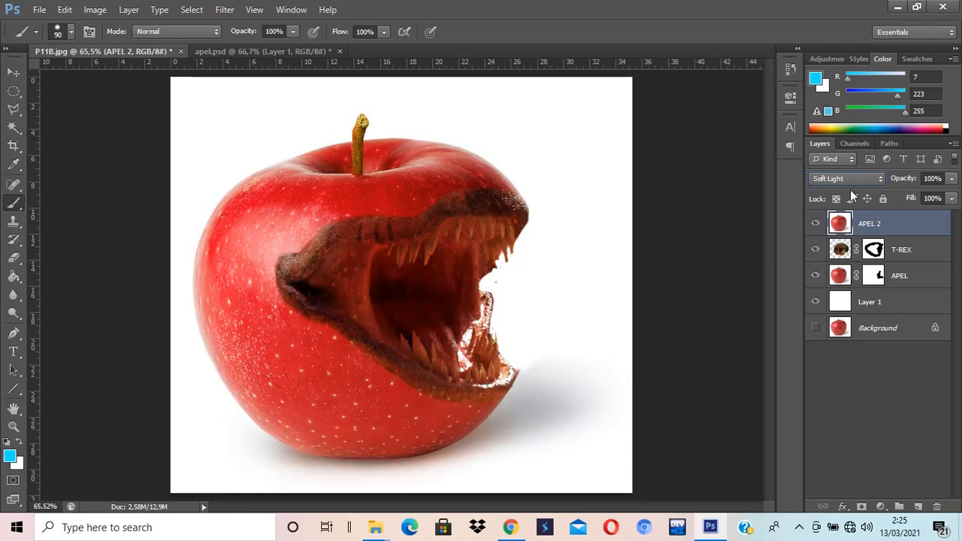
{"action": "key", "text": "Down"}
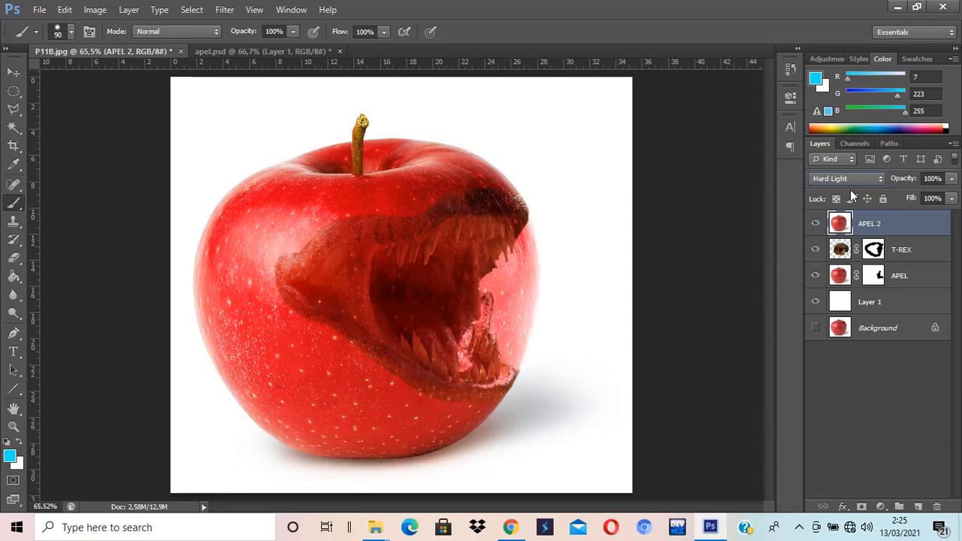
{"action": "key", "text": "Up"}
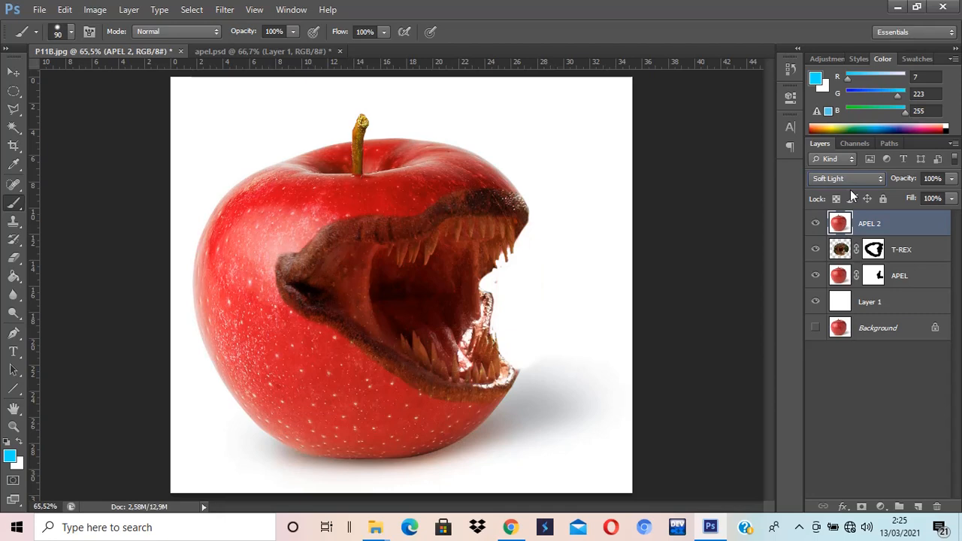
{"action": "key", "text": "Down"}
{"action": "key", "text": "Down"}
{"action": "key", "text": "Up"}
{"action": "key", "text": "Up"}
{"action": "key", "text": "Up"}
{"action": "key", "text": "Up"}
{"action": "key", "text": "Up"}
{"action": "key", "text": "Up"}
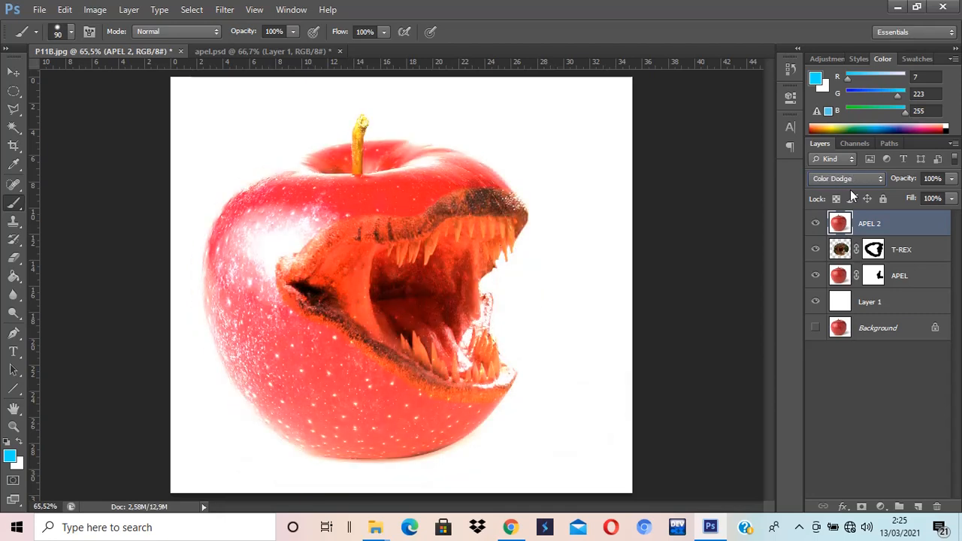
{"action": "key", "text": "Up"}
{"action": "key", "text": "Up"}
{"action": "key", "text": "Up"}
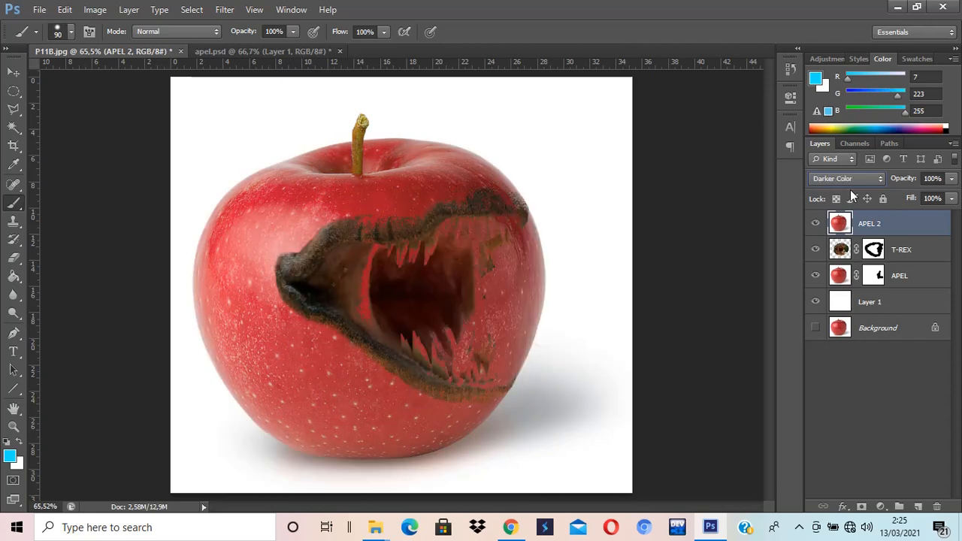
{"action": "key", "text": "Down"}
{"action": "key", "text": "Down"}
{"action": "key", "text": "Down"}
{"action": "key", "text": "Down"}
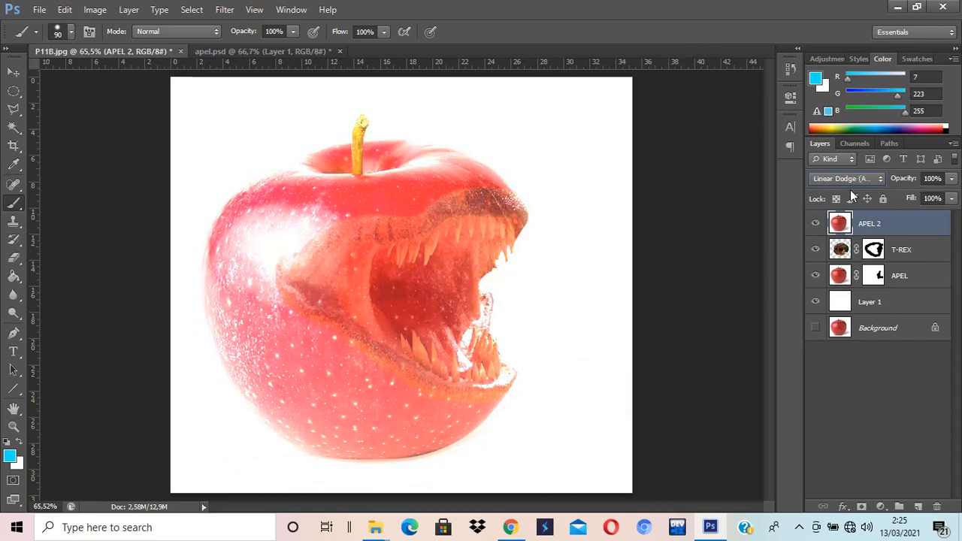
{"action": "key", "text": "Down"}
{"action": "key", "text": "Down"}
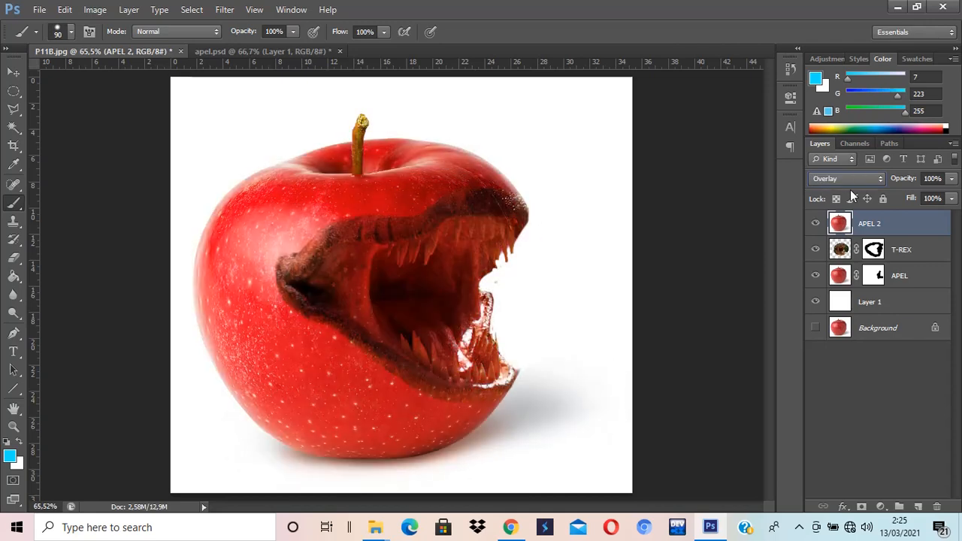
{"action": "key", "text": "Down"}
{"action": "key", "text": "Down"}
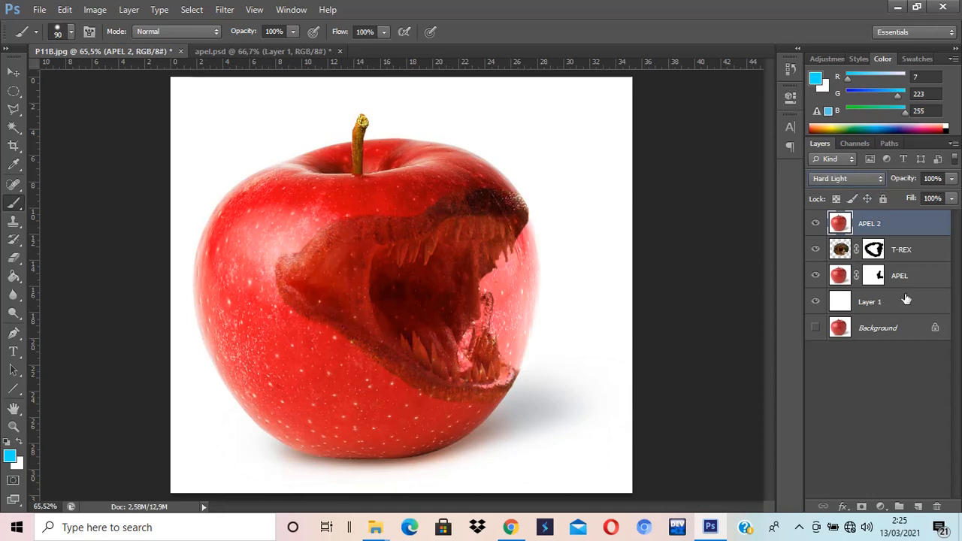
Step: Add a layer mask to APEL 2 and undo a black stroke painted down the apple's right edge
{"action": "left_click", "coordinate": [861, 507]}
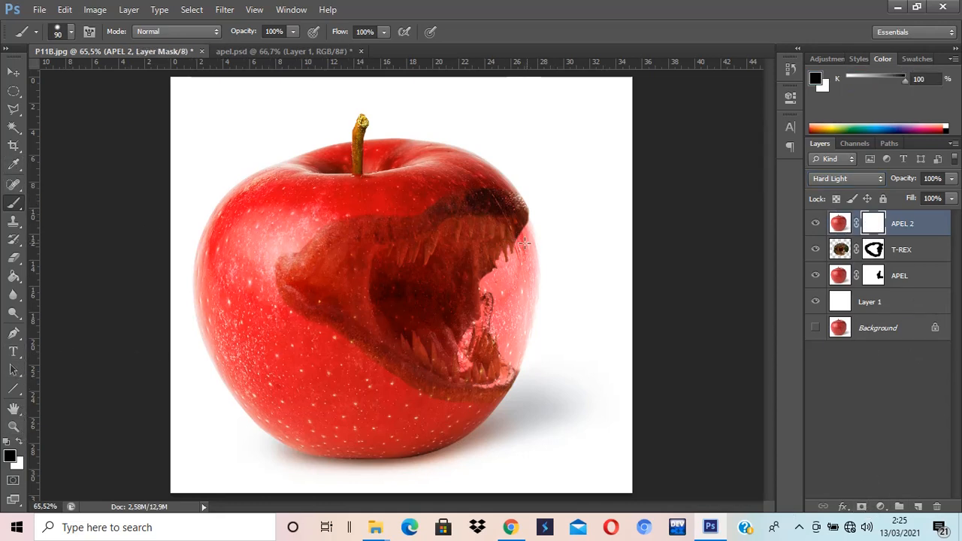
{"action": "mouse_move", "coordinate": [550, 236]}
{"action": "left_mouse_down"}
{"action": "mouse_move", "coordinate": [514, 267]}
{"action": "mouse_move", "coordinate": [516, 278]}
{"action": "mouse_move", "coordinate": [538, 260]}
{"action": "mouse_move", "coordinate": [515, 338]}
{"action": "mouse_move", "coordinate": [522, 354]}
{"action": "mouse_move", "coordinate": [505, 302]}
{"action": "mouse_move", "coordinate": [496, 327]}
{"action": "mouse_move", "coordinate": [494, 311]}
{"action": "mouse_move", "coordinate": [498, 343]}
{"action": "mouse_move", "coordinate": [480, 357]}
{"action": "mouse_move", "coordinate": [492, 359]}
{"action": "mouse_move", "coordinate": [456, 360]}
{"action": "mouse_move", "coordinate": [413, 331]}
{"action": "mouse_move", "coordinate": [392, 292]}
{"action": "mouse_move", "coordinate": [397, 266]}
{"action": "mouse_move", "coordinate": [462, 239]}
{"action": "mouse_move", "coordinate": [509, 236]}
{"action": "mouse_move", "coordinate": [478, 268]}
{"action": "mouse_move", "coordinate": [469, 320]}
{"action": "mouse_move", "coordinate": [446, 289]}
{"action": "mouse_move", "coordinate": [427, 314]}
{"action": "mouse_move", "coordinate": [447, 297]}
{"action": "mouse_move", "coordinate": [441, 312]}
{"action": "mouse_move", "coordinate": [443, 290]}
{"action": "mouse_move", "coordinate": [441, 324]}
{"action": "mouse_move", "coordinate": [462, 341]}
{"action": "mouse_move", "coordinate": [481, 331]}
{"action": "mouse_move", "coordinate": [528, 346]}
{"action": "mouse_move", "coordinate": [575, 339]}
{"action": "mouse_move", "coordinate": [473, 320]}
{"action": "mouse_move", "coordinate": [456, 329]}
{"action": "mouse_move", "coordinate": [597, 368]}
{"action": "mouse_move", "coordinate": [555, 392]}
{"action": "mouse_move", "coordinate": [526, 376]}
{"action": "left_mouse_up"}
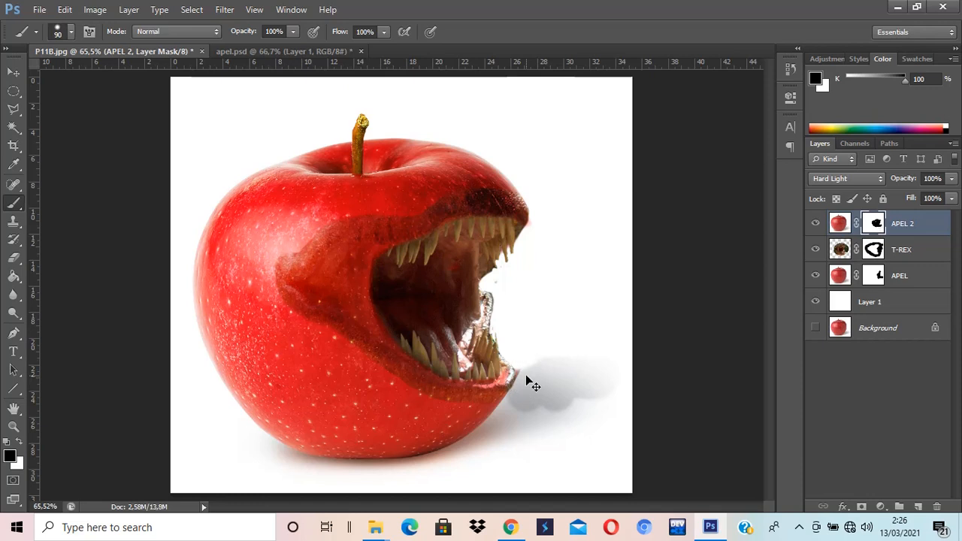
{"action": "key", "text": "ctrl+alt+z"}
{"action": "key", "text": "ctrl+alt+z"}
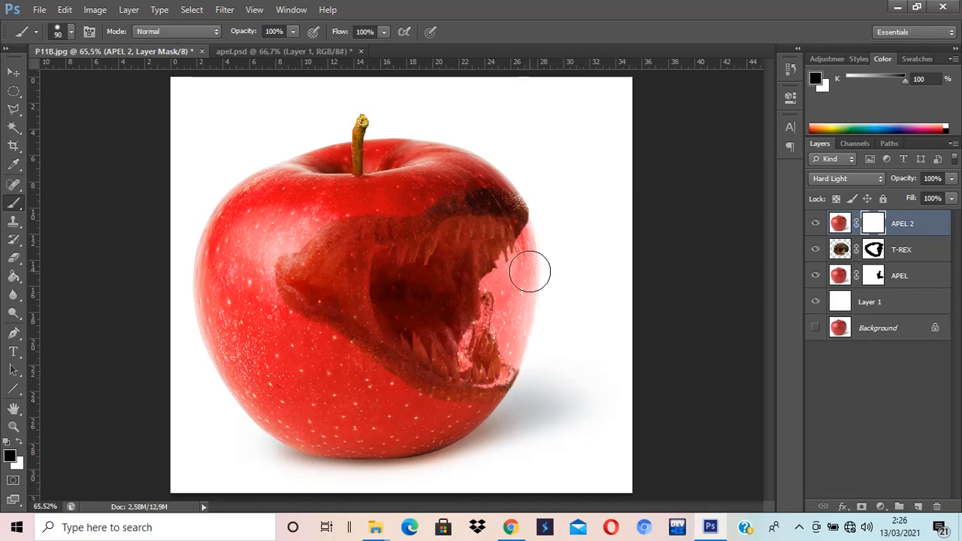
Step: Paint black on APEL 2's mask over the mouth's right side and its interior to reveal the dinosaur mouth
{"action": "mouse_move", "coordinate": [530, 272]}
{"action": "left_mouse_down"}
{"action": "mouse_move", "coordinate": [544, 237]}
{"action": "mouse_move", "coordinate": [505, 268]}
{"action": "mouse_move", "coordinate": [527, 280]}
{"action": "mouse_move", "coordinate": [514, 350]}
{"action": "mouse_move", "coordinate": [505, 324]}
{"action": "mouse_move", "coordinate": [493, 353]}
{"action": "mouse_move", "coordinate": [474, 363]}
{"action": "mouse_move", "coordinate": [447, 359]}
{"action": "mouse_move", "coordinate": [413, 332]}
{"action": "mouse_move", "coordinate": [391, 275]}
{"action": "mouse_move", "coordinate": [471, 238]}
{"action": "mouse_move", "coordinate": [507, 241]}
{"action": "mouse_move", "coordinate": [472, 278]}
{"action": "mouse_move", "coordinate": [494, 283]}
{"action": "mouse_move", "coordinate": [471, 324]}
{"action": "mouse_move", "coordinate": [453, 303]}
{"action": "mouse_move", "coordinate": [442, 333]}
{"action": "mouse_move", "coordinate": [438, 313]}
{"action": "mouse_move", "coordinate": [426, 321]}
{"action": "mouse_move", "coordinate": [432, 285]}
{"action": "mouse_move", "coordinate": [453, 264]}
{"action": "mouse_move", "coordinate": [464, 291]}
{"action": "mouse_move", "coordinate": [453, 309]}
{"action": "mouse_move", "coordinate": [443, 290]}
{"action": "mouse_move", "coordinate": [399, 309]}
{"action": "mouse_move", "coordinate": [414, 323]}
{"action": "mouse_move", "coordinate": [444, 278]}
{"action": "mouse_move", "coordinate": [500, 294]}
{"action": "mouse_move", "coordinate": [521, 342]}
{"action": "mouse_move", "coordinate": [506, 331]}
{"action": "mouse_move", "coordinate": [529, 360]}
{"action": "mouse_move", "coordinate": [504, 306]}
{"action": "left_mouse_up"}
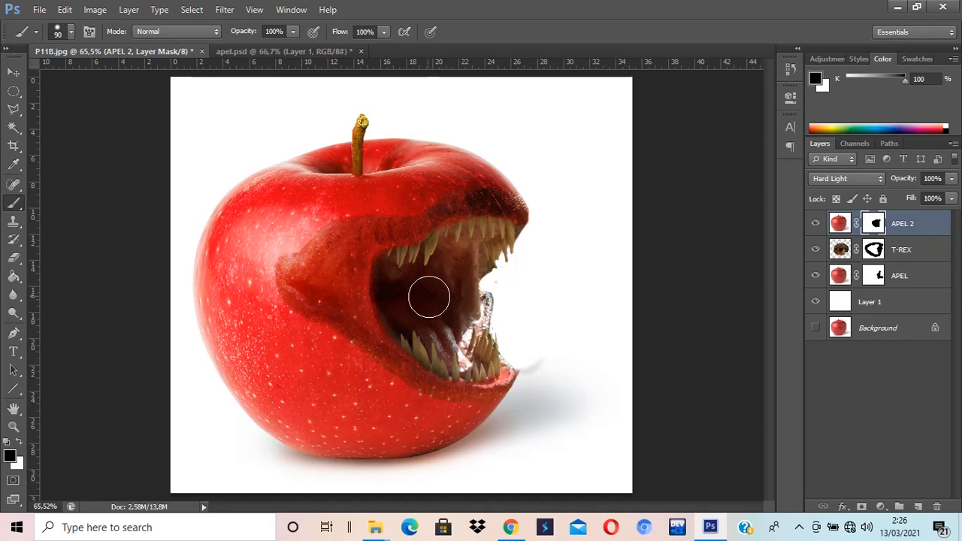
{"action": "mouse_move", "coordinate": [379, 268]}
{"action": "left_mouse_down"}
{"action": "mouse_move", "coordinate": [362, 277]}
{"action": "mouse_move", "coordinate": [365, 301]}
{"action": "mouse_move", "coordinate": [397, 333]}
{"action": "mouse_move", "coordinate": [423, 286]}
{"action": "mouse_move", "coordinate": [368, 270]}
{"action": "mouse_move", "coordinate": [383, 294]}
{"action": "mouse_move", "coordinate": [467, 282]}
{"action": "left_mouse_up"}
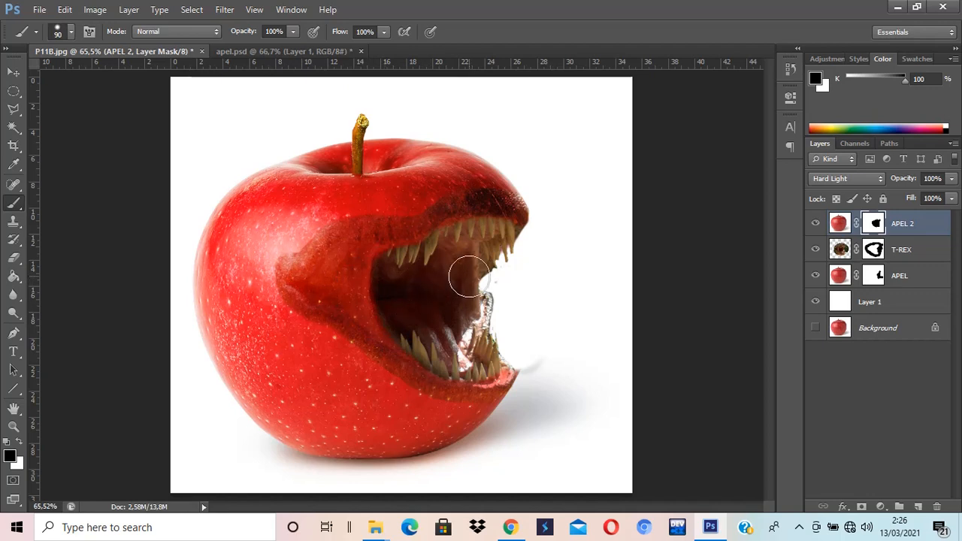
Step: Set APEL 2's blend mode to Multiply and select the Move tool
{"action": "left_click", "coordinate": [860, 177]}
{"action": "scroll", "coordinate": [870, 186], "scroll_direction": "up", "scroll_amount": 3}
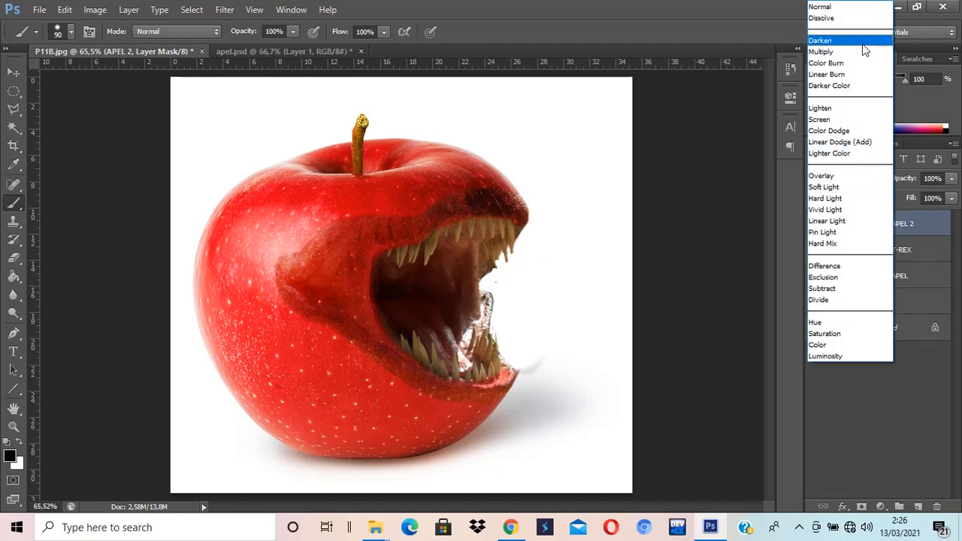
{"action": "left_click", "coordinate": [862, 43]}
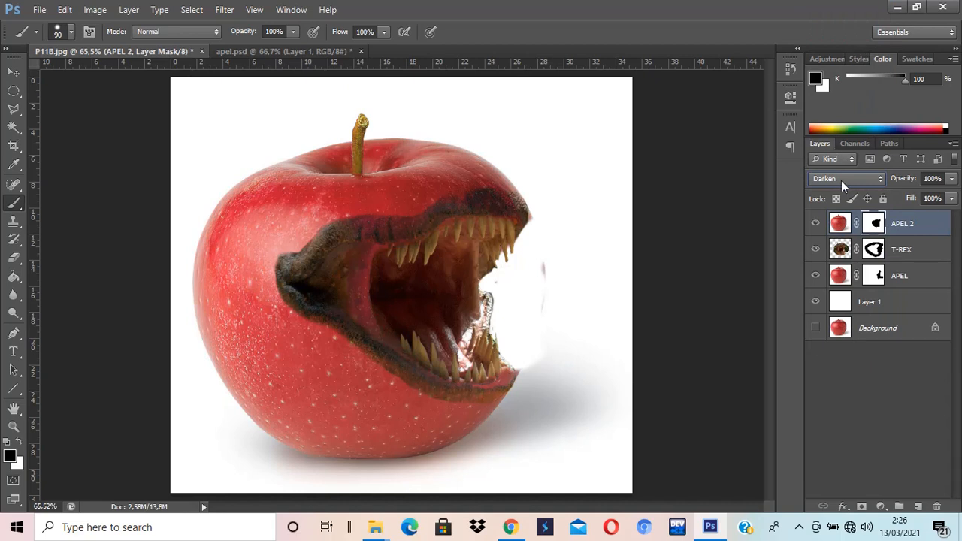
{"action": "scroll", "coordinate": [841, 180], "scroll_direction": "down", "scroll_amount": 1}
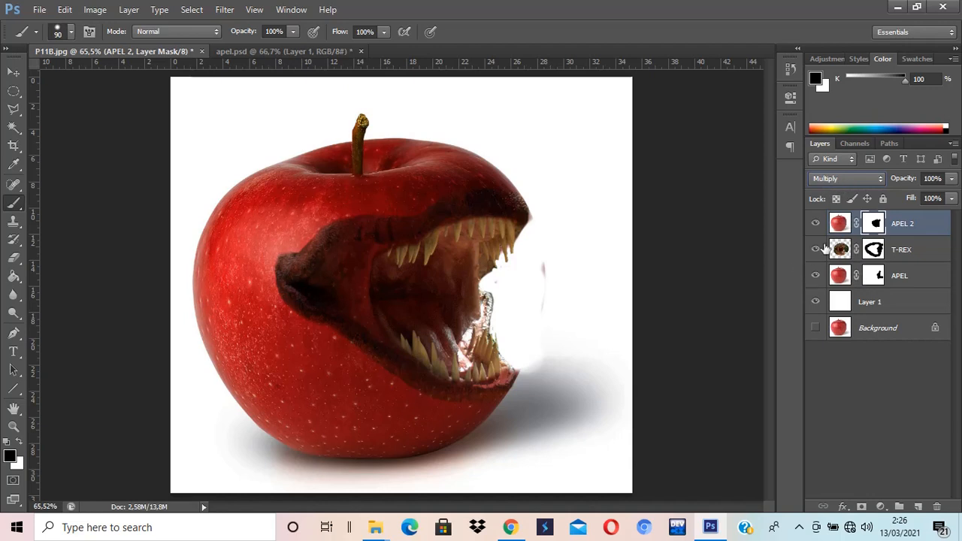
{"action": "key", "text": "Down"}
{"action": "key", "text": "Up"}
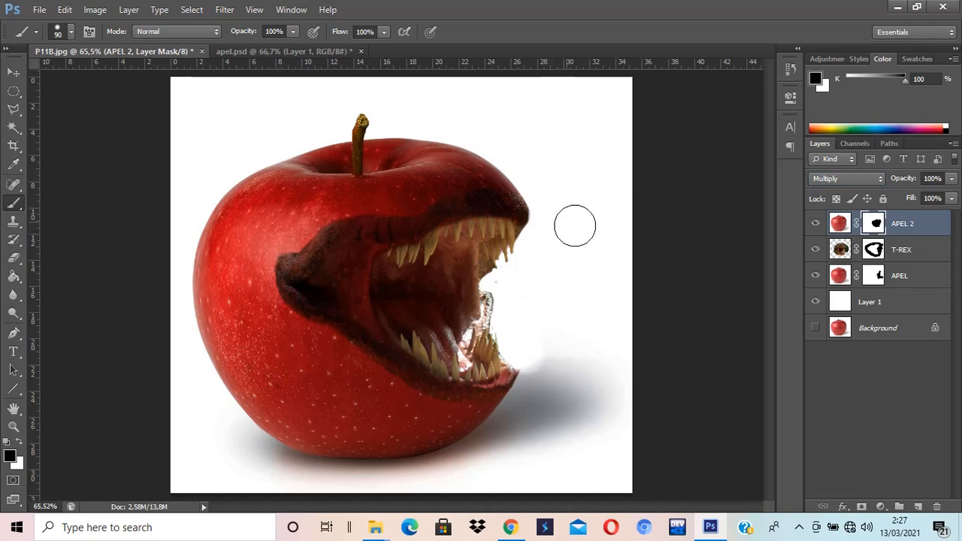
{"action": "left_click", "coordinate": [13, 71]}
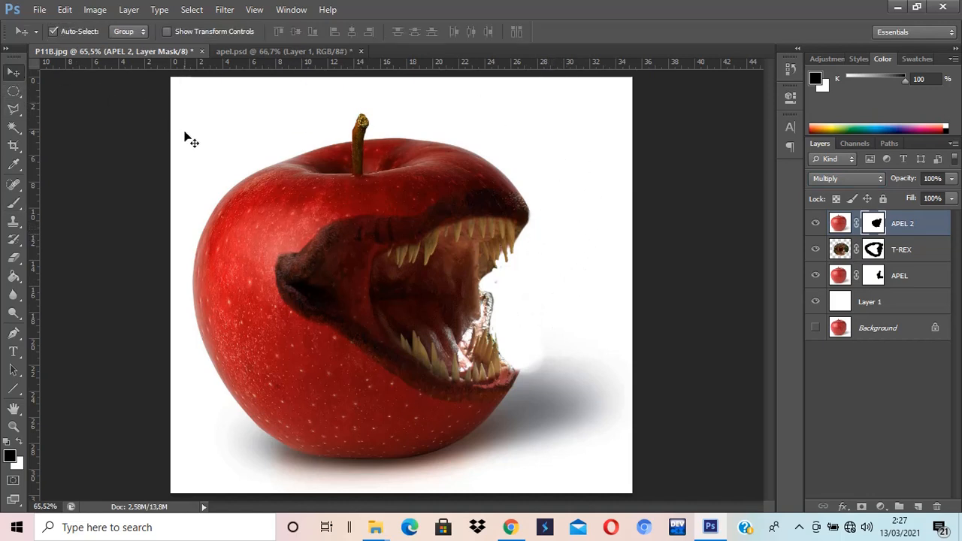